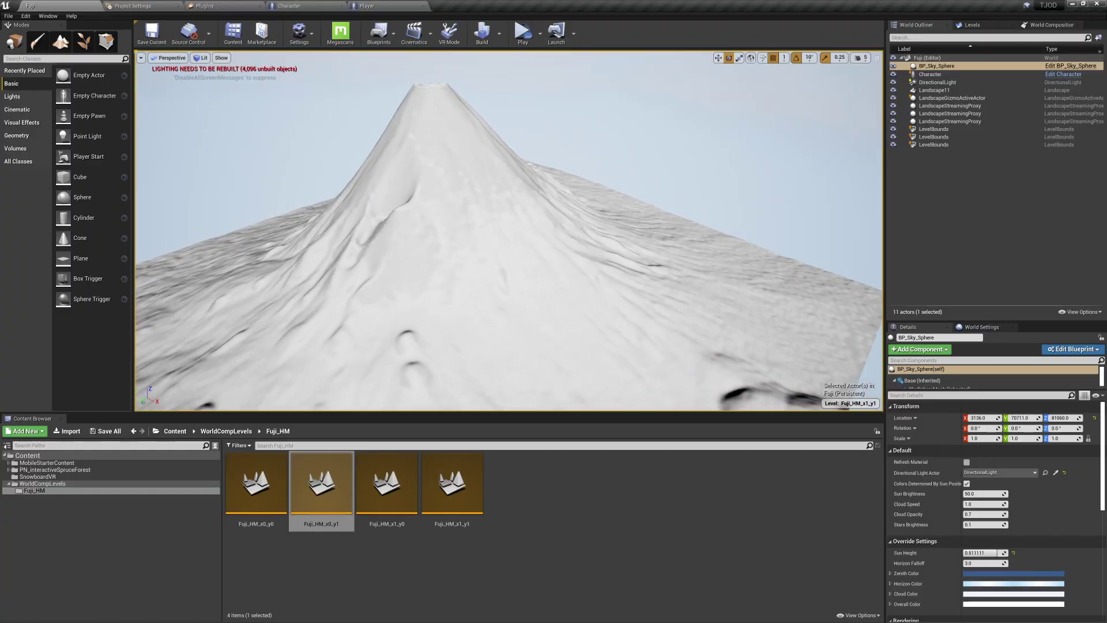
key("a")
right_click_drag(510, 230, 581, 231)
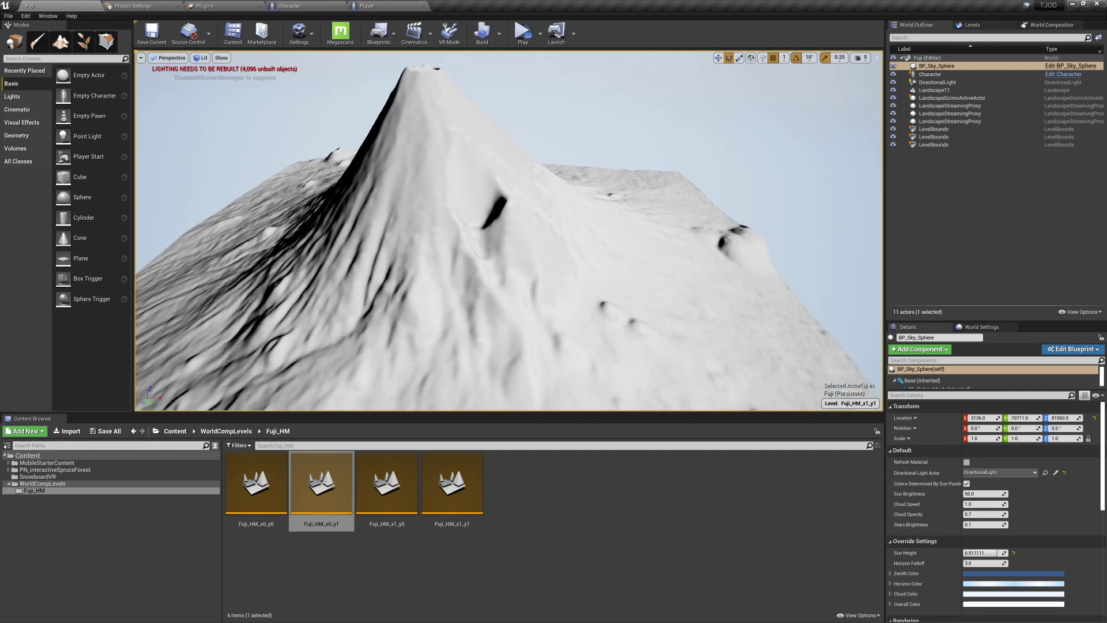
right_click_drag(550, 187, 585, 187)
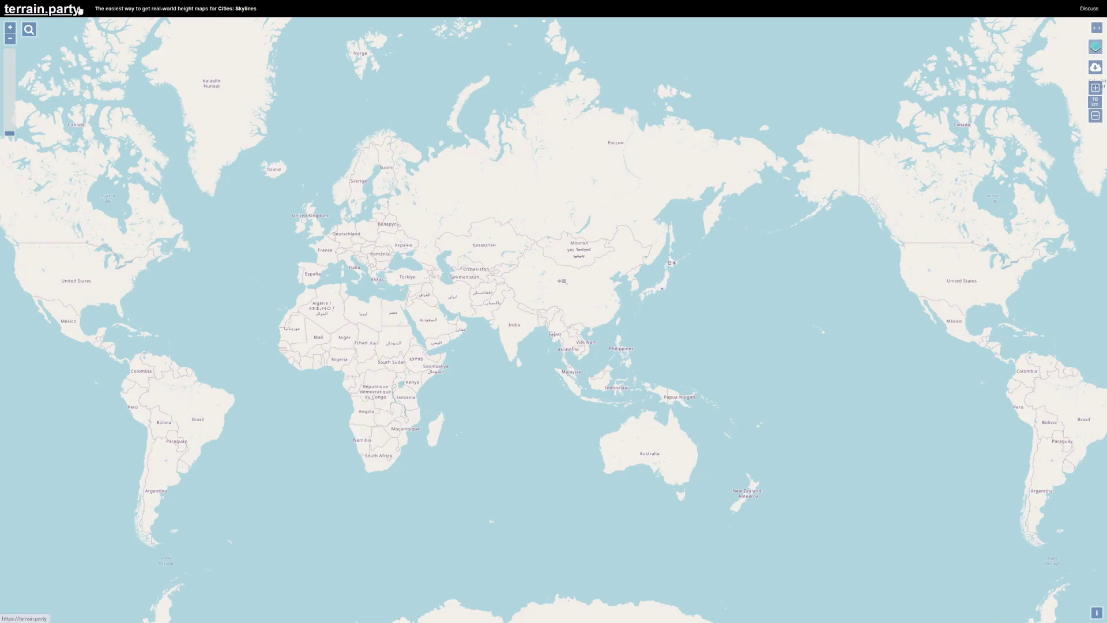
On terrain.party, place a 10 km selection square over Mount Fuji in Japan, with the summit area inside it.
left_click_drag(670, 301, 563, 289)
scroll(562, 288, "up", 3)
left_click_drag(516, 245, 559, 279)
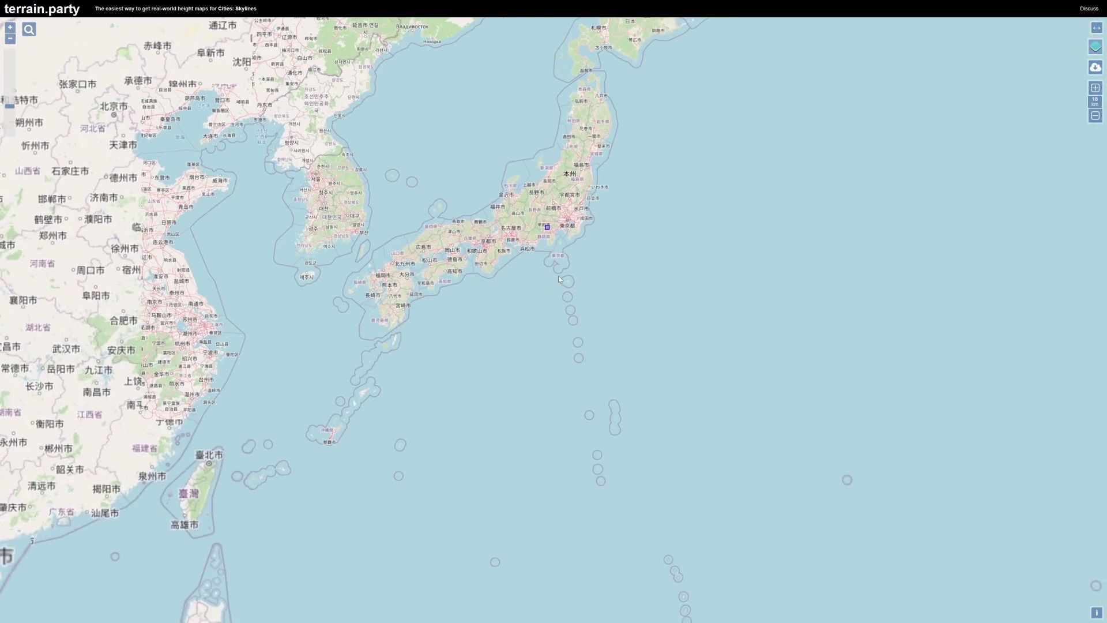
scroll(562, 280, "up", 2)
left_click_drag(514, 233, 560, 321)
left_click_drag(556, 173, 416, 256)
scroll(562, 268, "up", 1)
scroll(561, 265, "up", 3)
left_click(1098, 114)
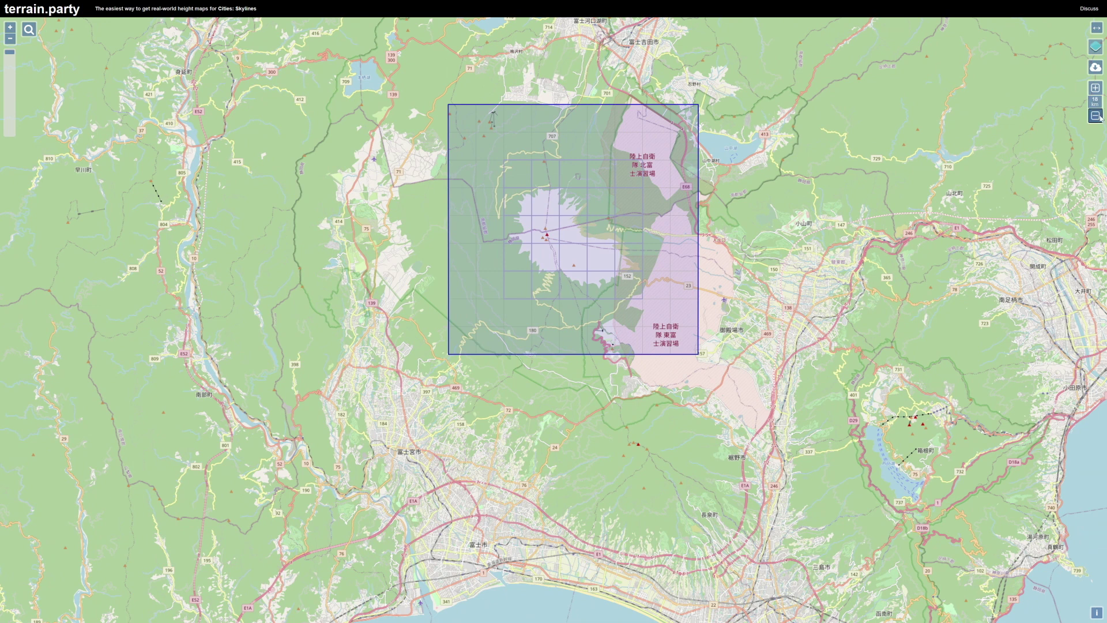
left_click(1096, 88)
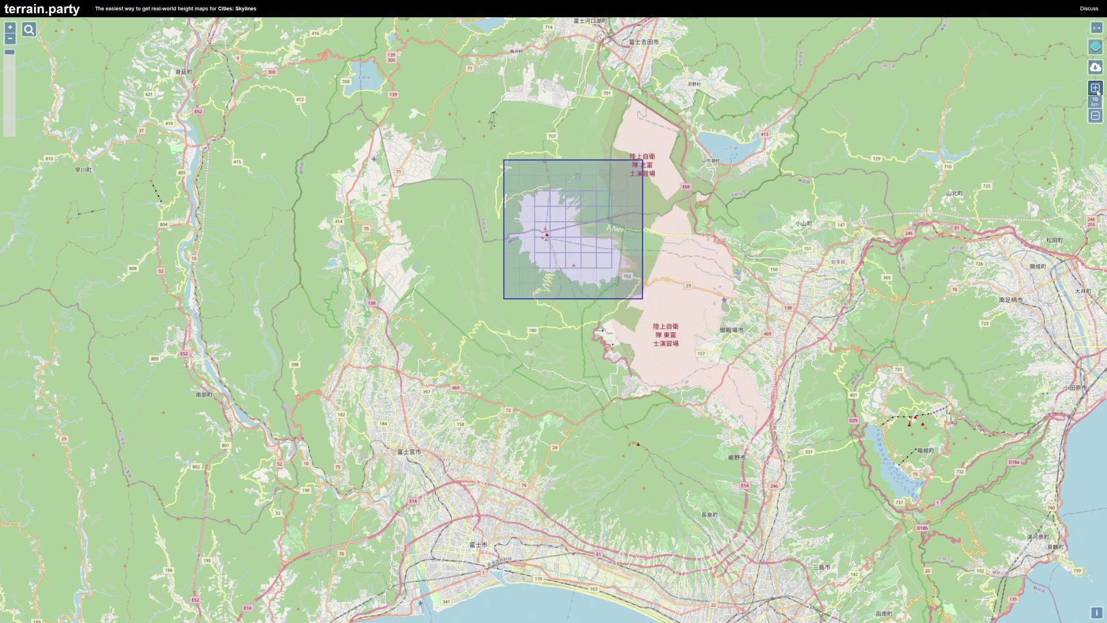
left_click_drag(578, 226, 578, 237)
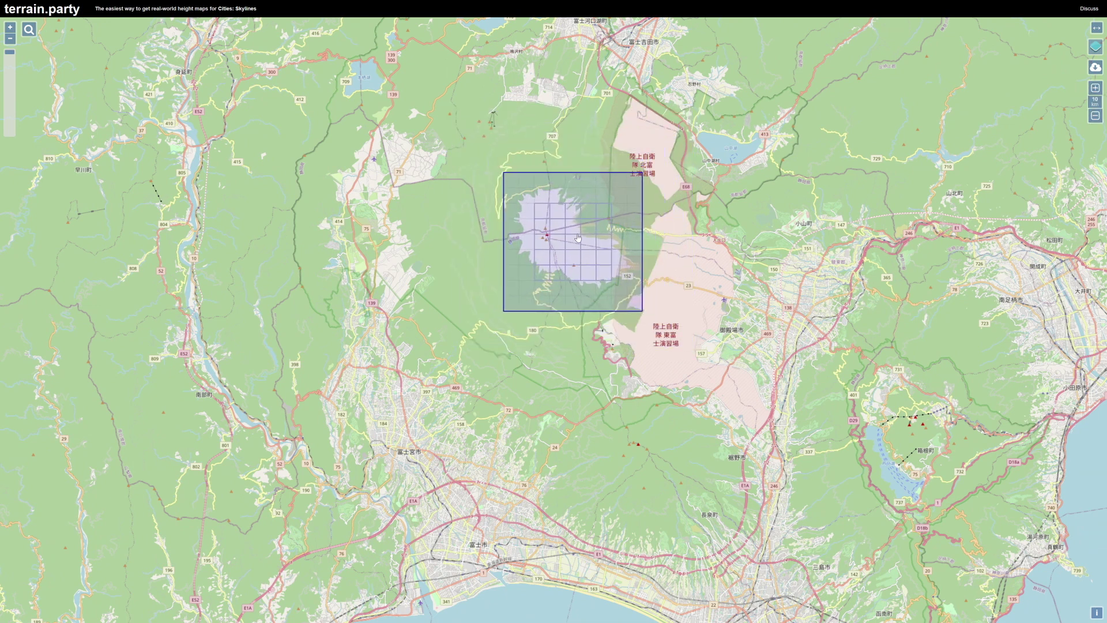
Export the selected area's height map under the name "fuji".
left_click(1096, 67)
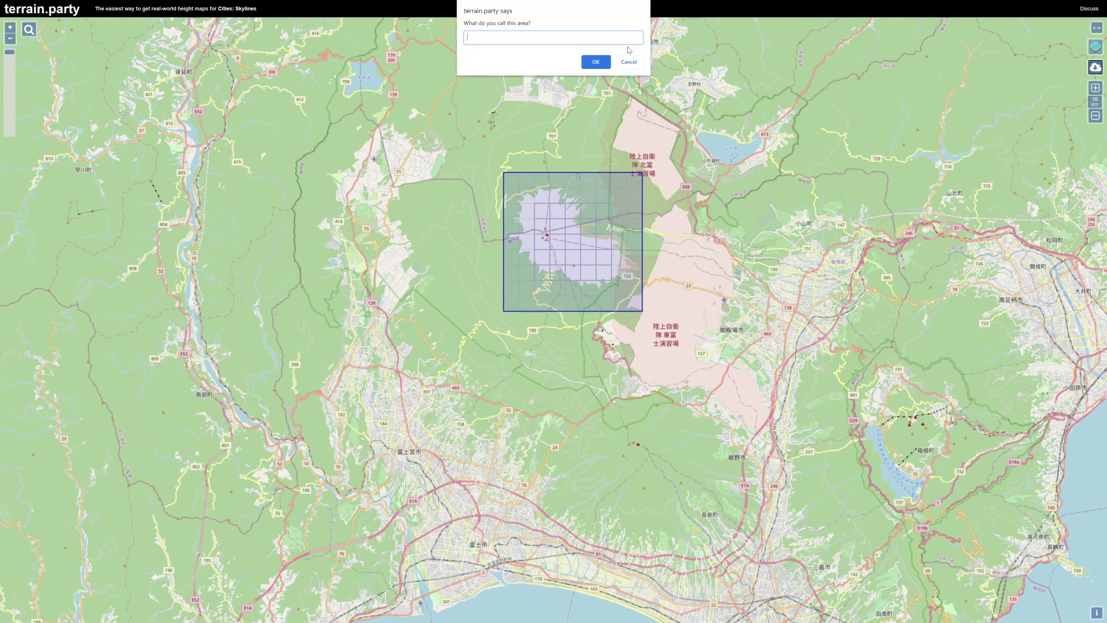
type("fuji")
key("Return")
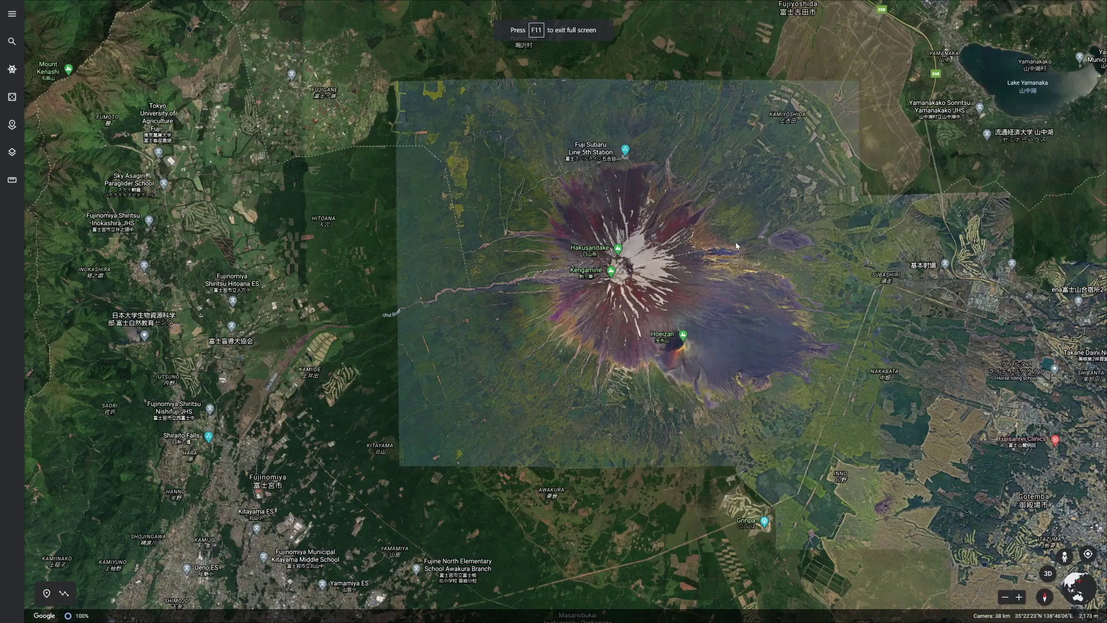
Examine Mount Fuji and its surroundings in Google Earth, both from straight above and in a tilted 3D view.
scroll(613, 281, "up", 5)
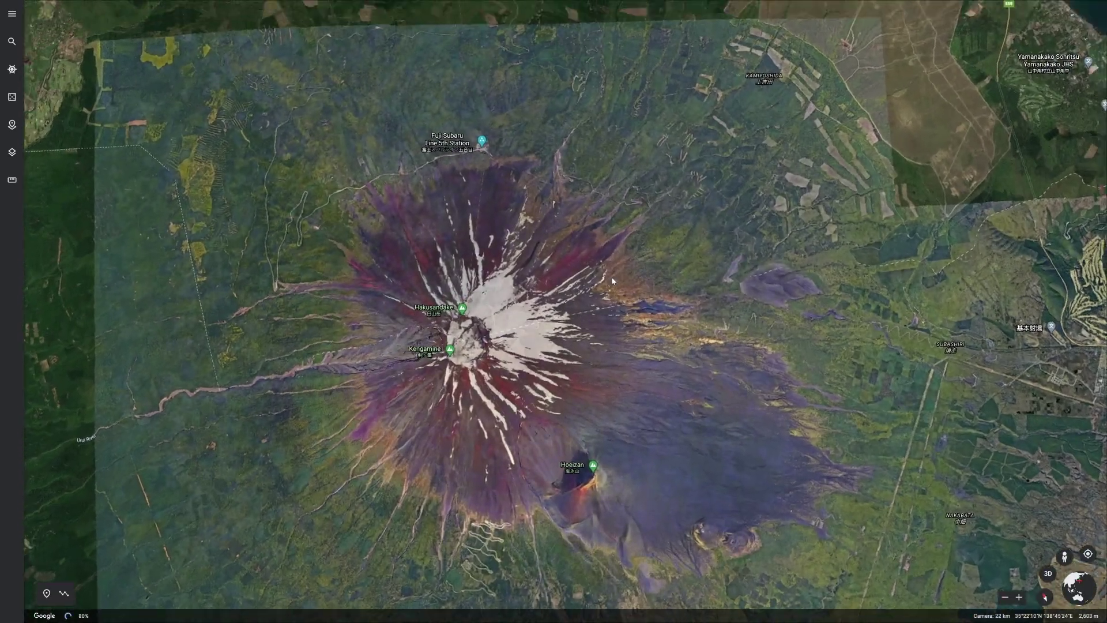
middle_click_drag(613, 281, 659, 126)
left_click_drag(659, 126, 537, 194)
left_click_drag(648, 341, 559, 379)
middle_click_drag(713, 294, 632, 320)
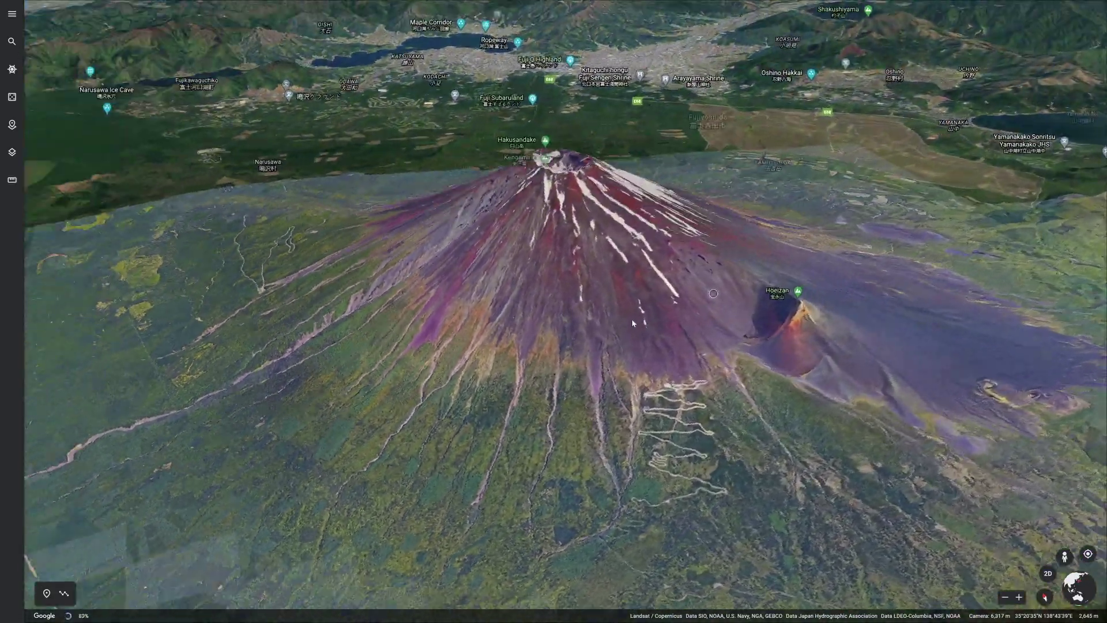
scroll(631, 318, "down", 5)
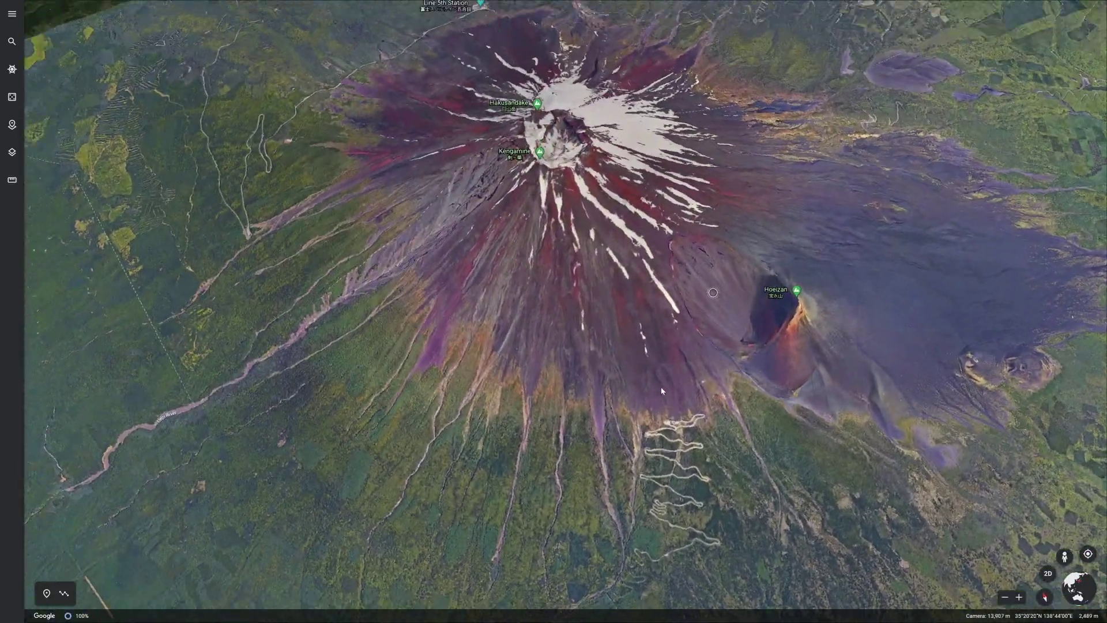
scroll(661, 391, "down", 5)
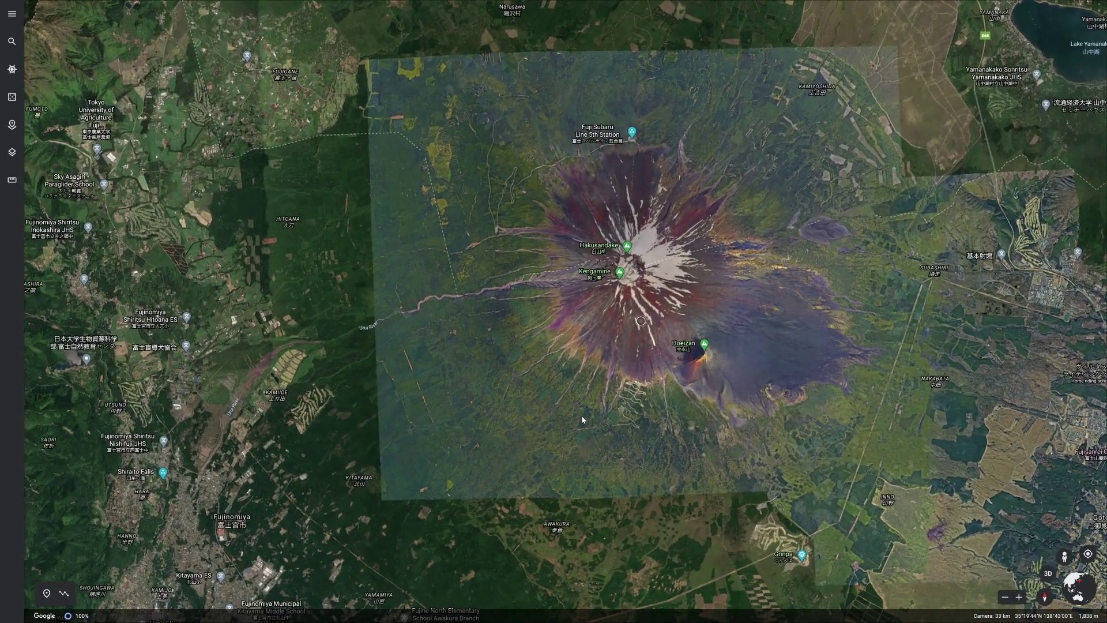
middle_click_drag(581, 417, 576, 417)
left_click_drag(667, 209, 597, 221)
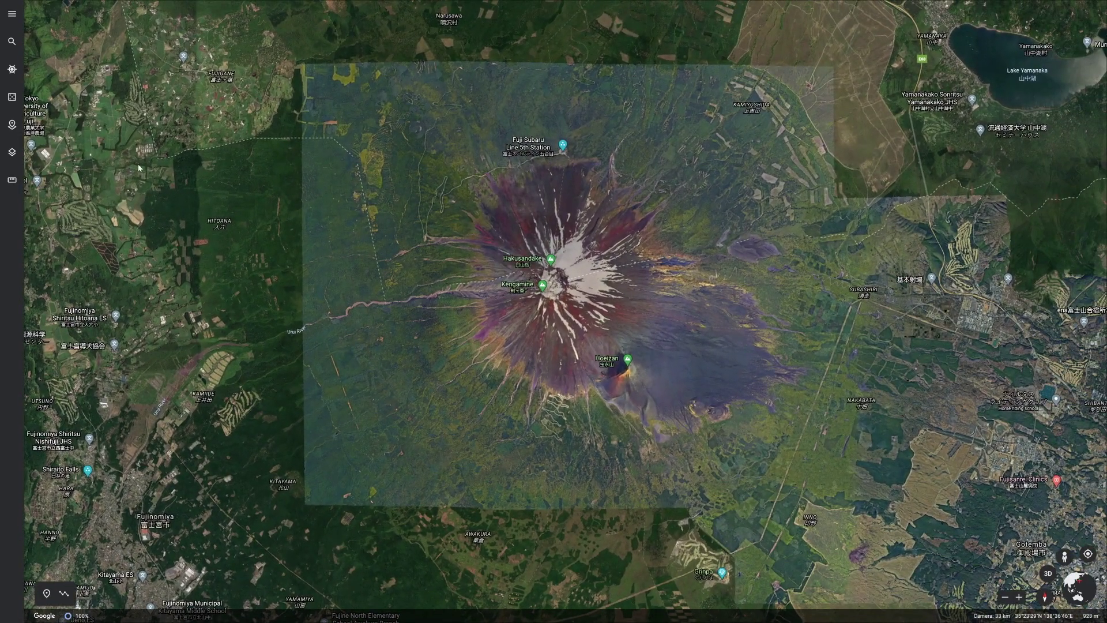
Measure the north-south distance across the terrain just west of Mount Fuji's summit.
left_click(12, 179)
left_click(439, 136)
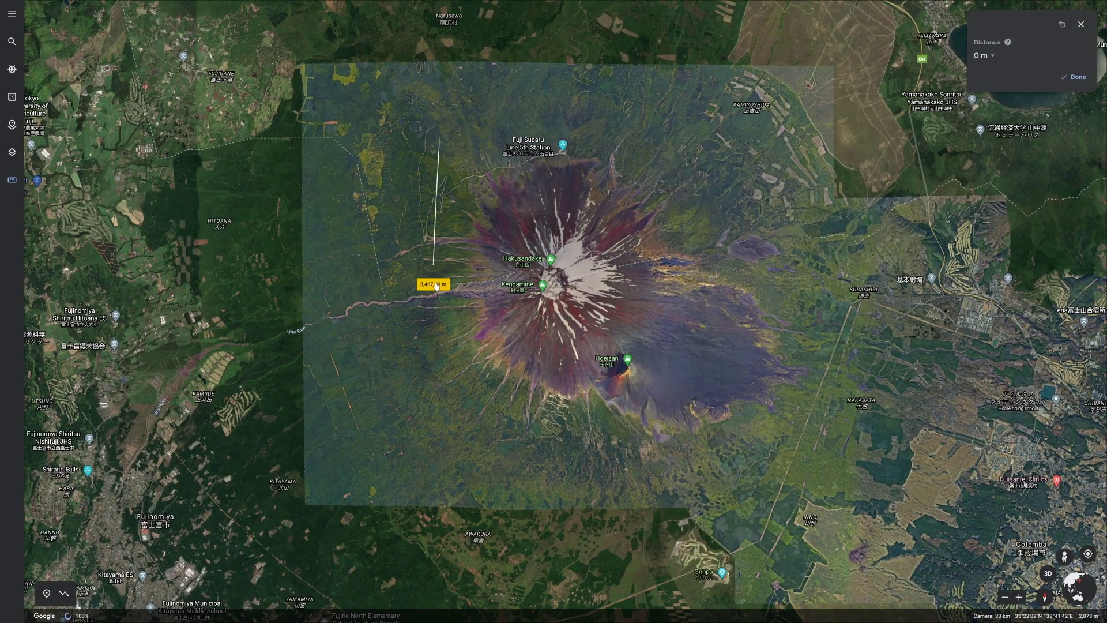
double_click(438, 449)
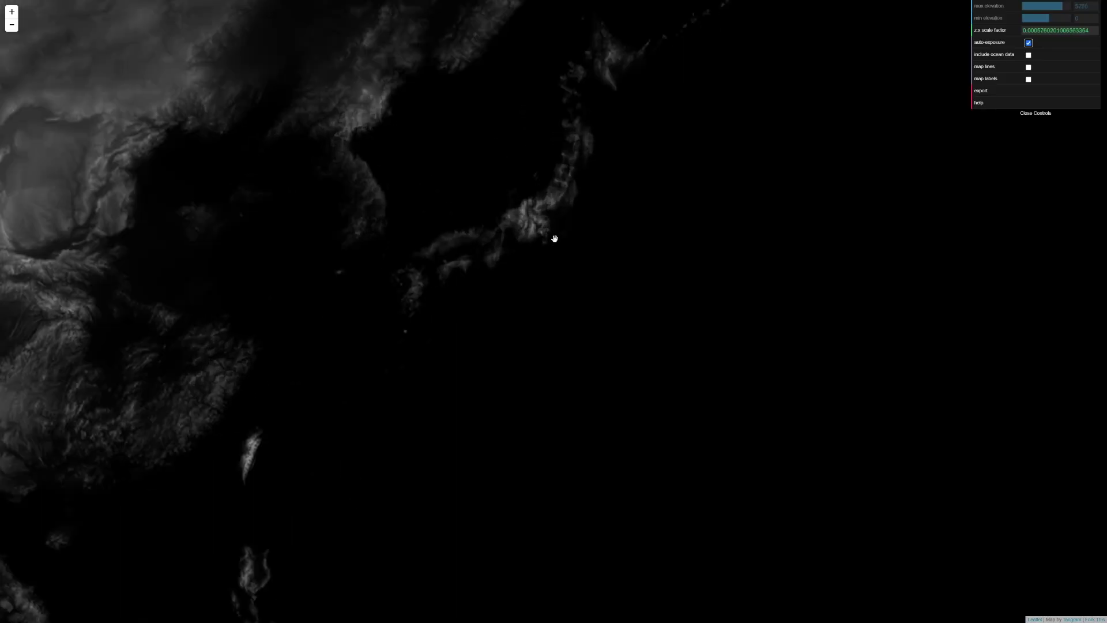
Switch to the heightmapper site, frame Mount Fuji with its surroundings, and try to export the height map as a PNG image.
scroll(548, 233, "up", 3)
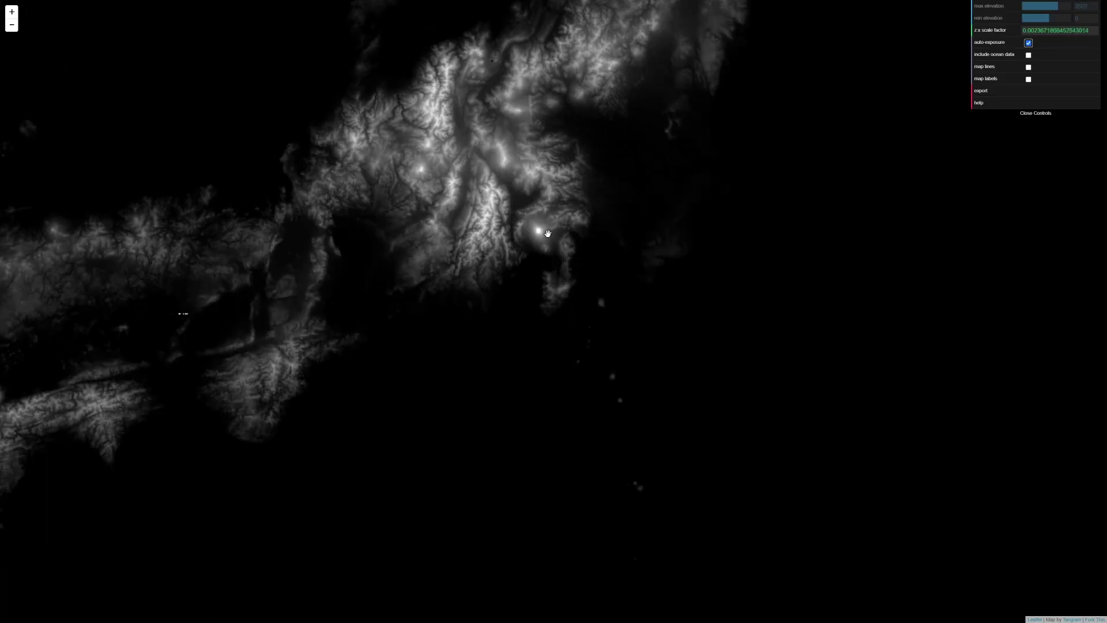
scroll(548, 233, "up", 5)
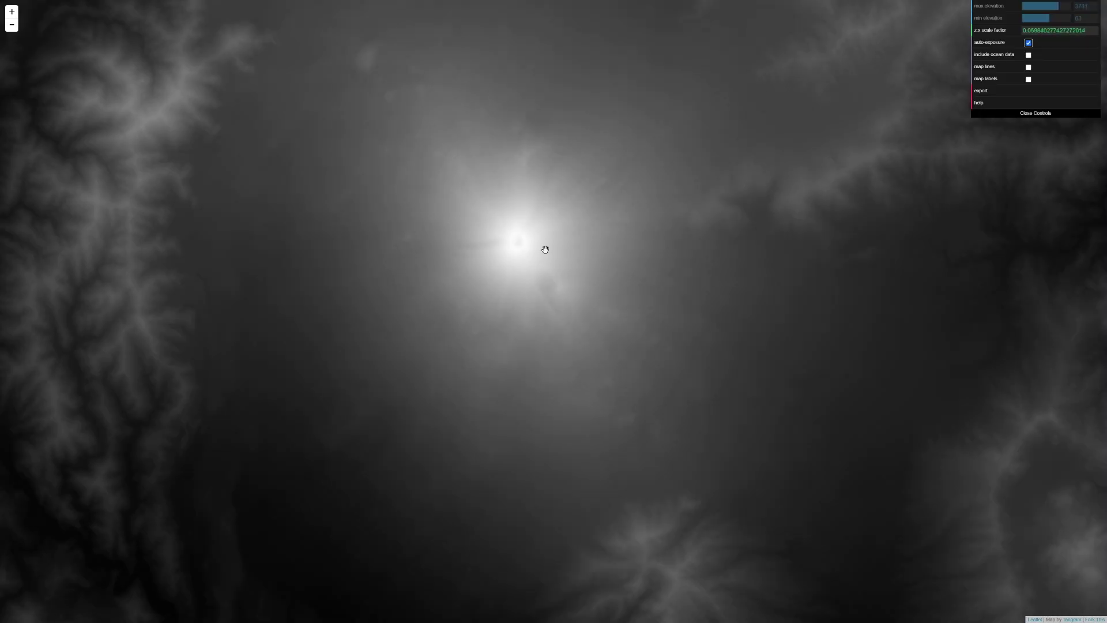
scroll(543, 248, "up", 1)
scroll(534, 253, "down", 2)
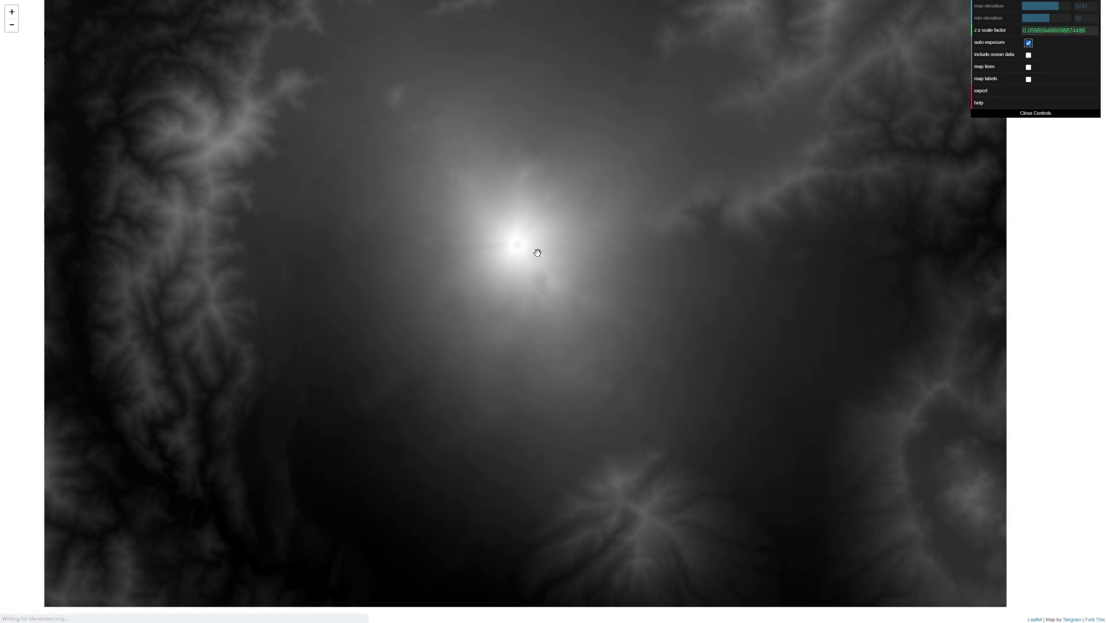
left_click_drag(584, 247, 595, 247)
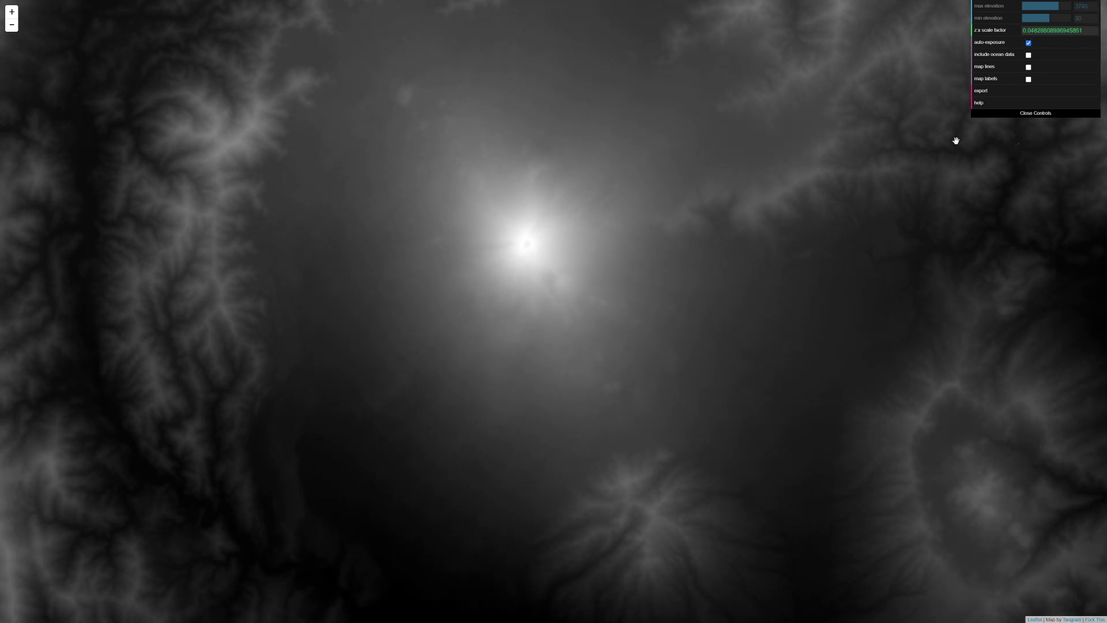
left_click(1001, 92)
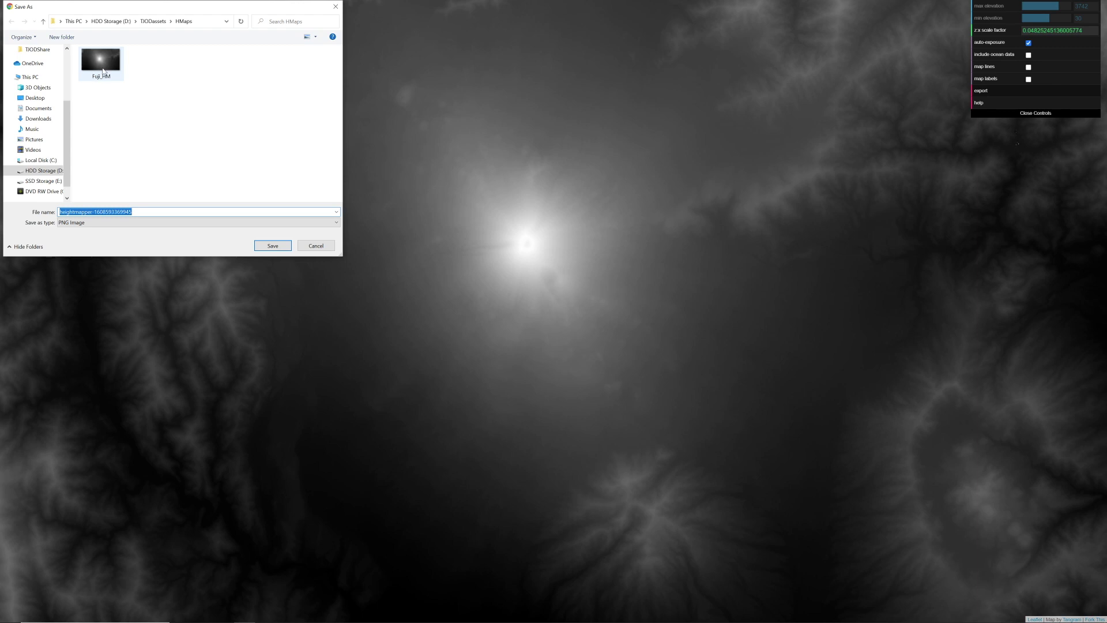
left_click(315, 246)
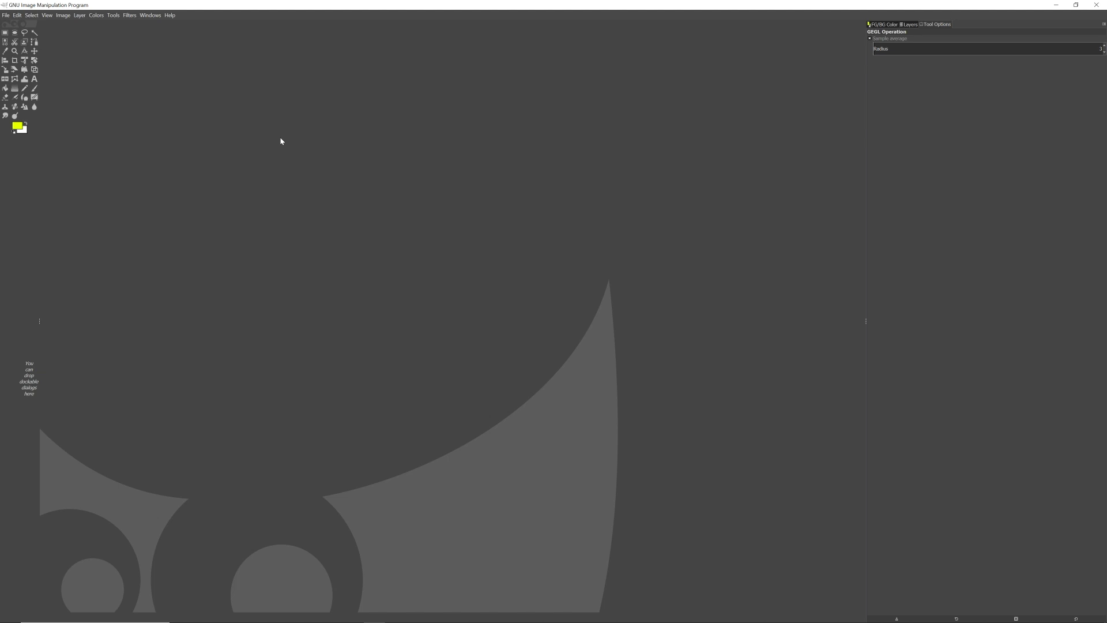
Switch to GIMP and open the Fuji_HM height map image.
left_click(6, 15)
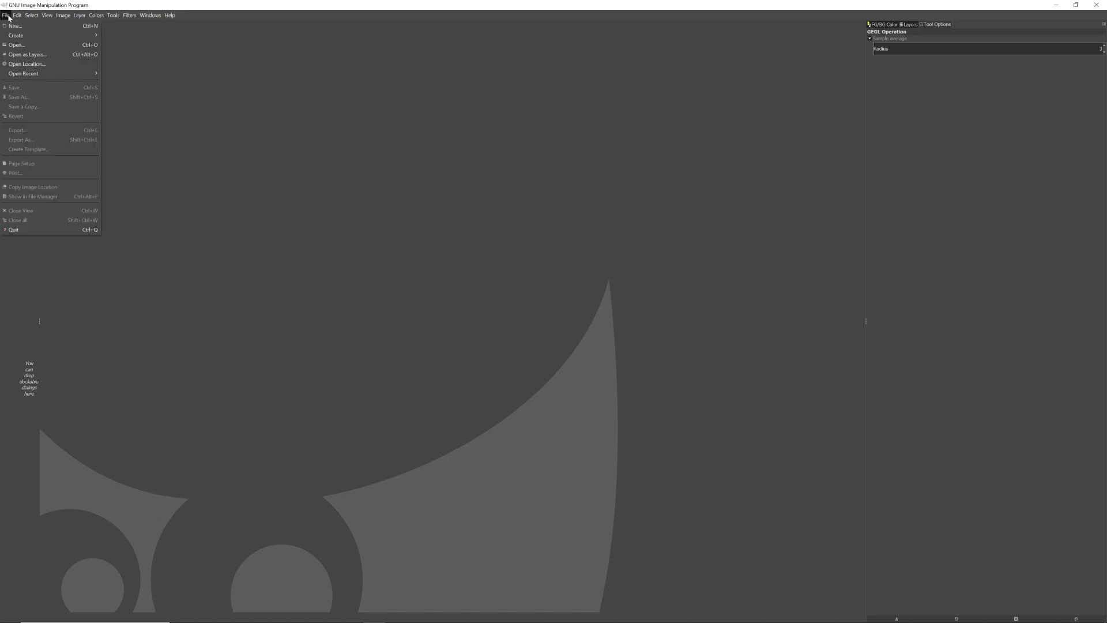
left_click(36, 46)
double_click(92, 47)
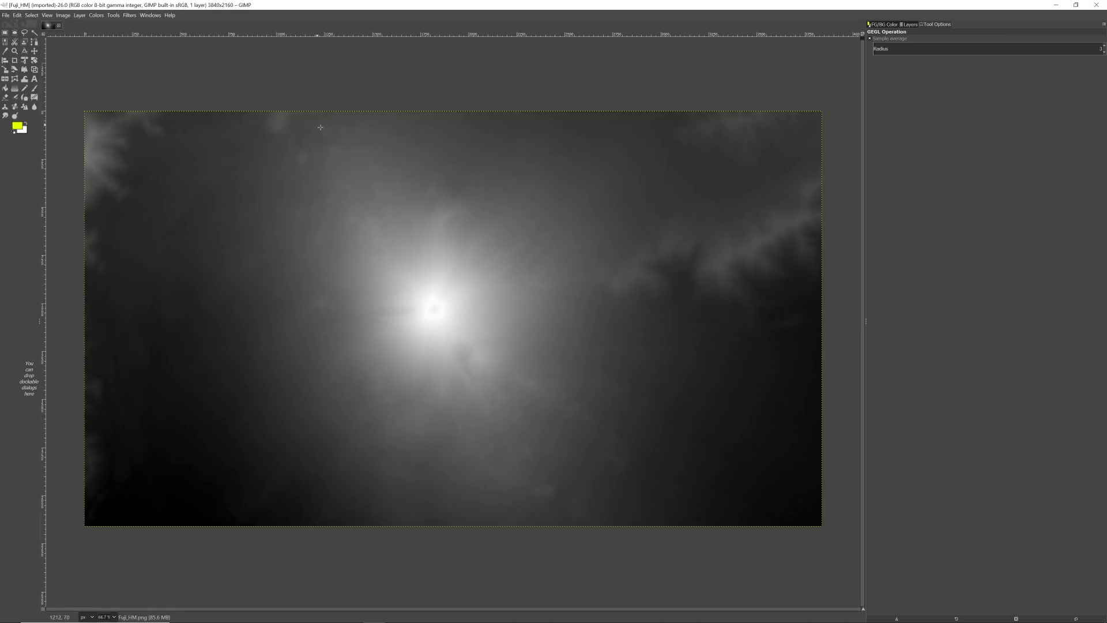
Crop the height map to a 2160 × 2160 px square around the peak, starting at position 737, 0.
left_click(15, 60)
left_click_drag(252, 112, 685, 537)
key("BackSpace")
key("BackSpace")
type("160")
key("Return")
left_click_drag(480, 329, 454, 329)
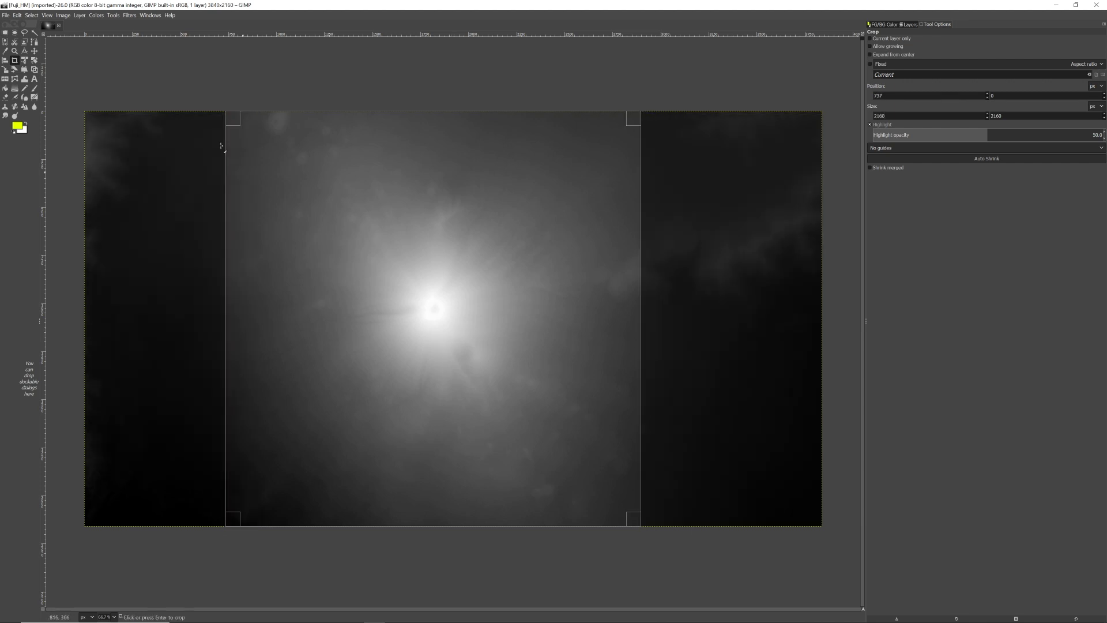
key("Return")
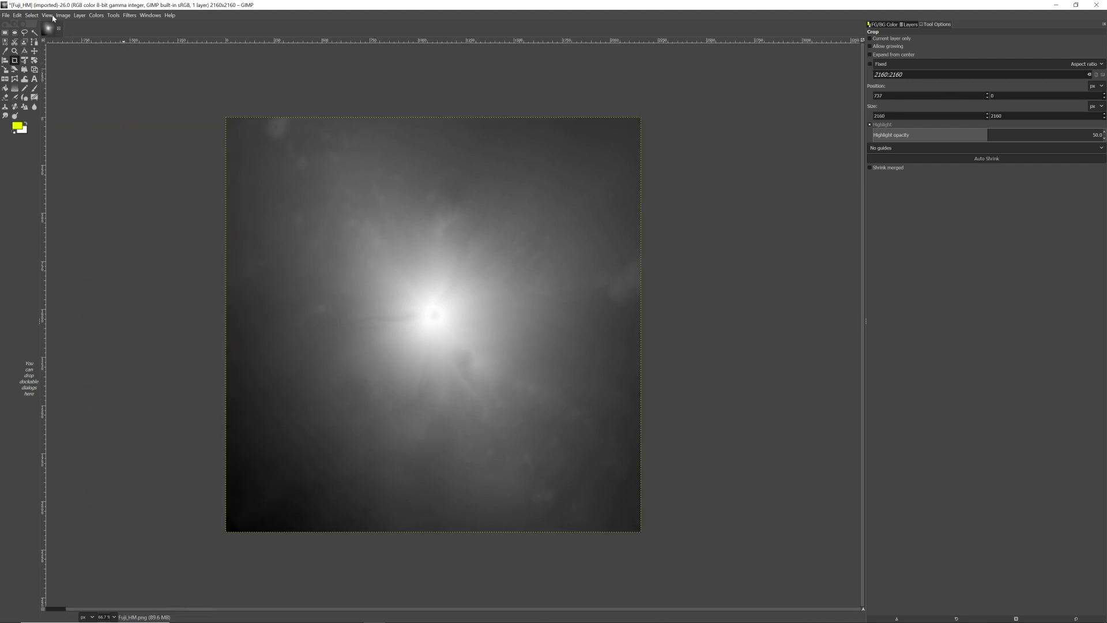
Convert the cropped height map to grayscale mode and 16-bit integer precision.
left_click(57, 17)
mouse_move(87, 40)
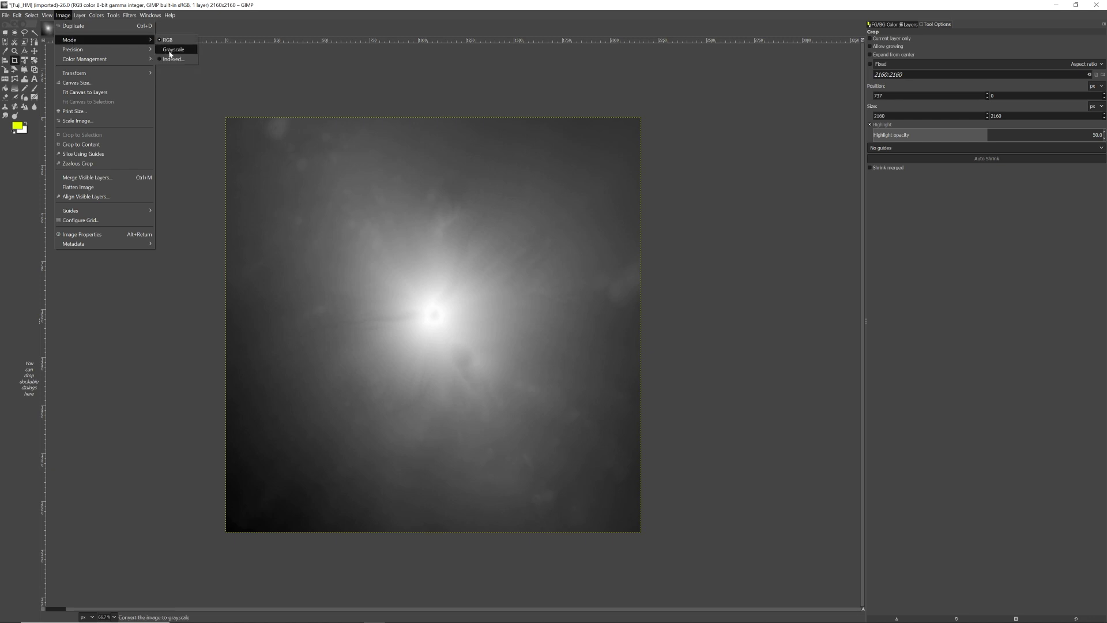
left_click(173, 50)
left_click(63, 15)
left_click(180, 61)
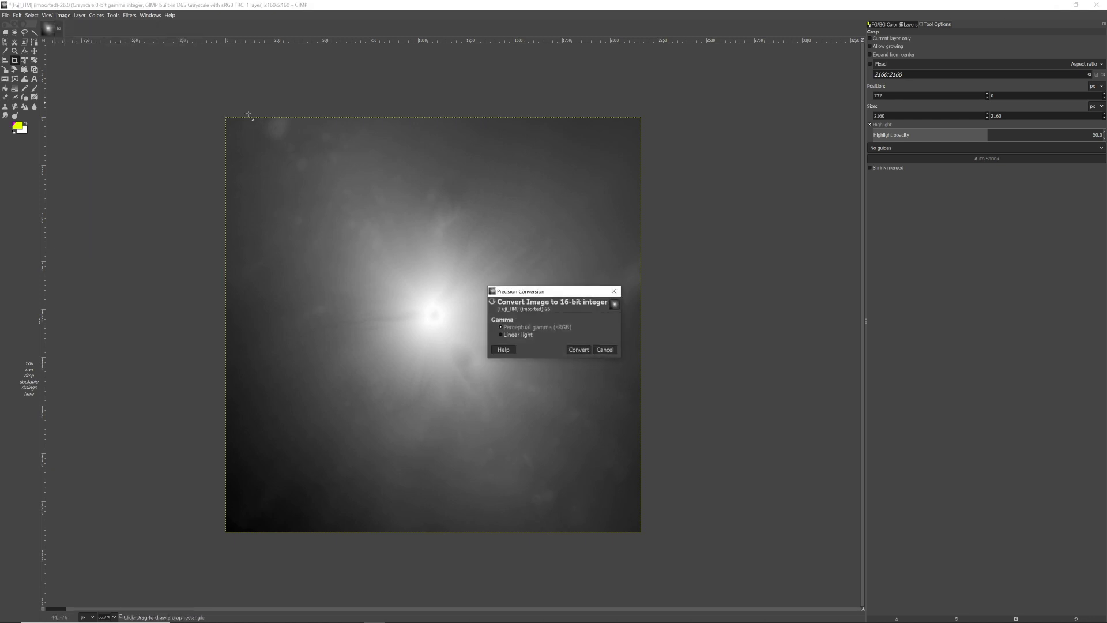
left_click(579, 353)
Apply a Gaussian Blur with a size of 5 to the height map.
left_click(130, 15)
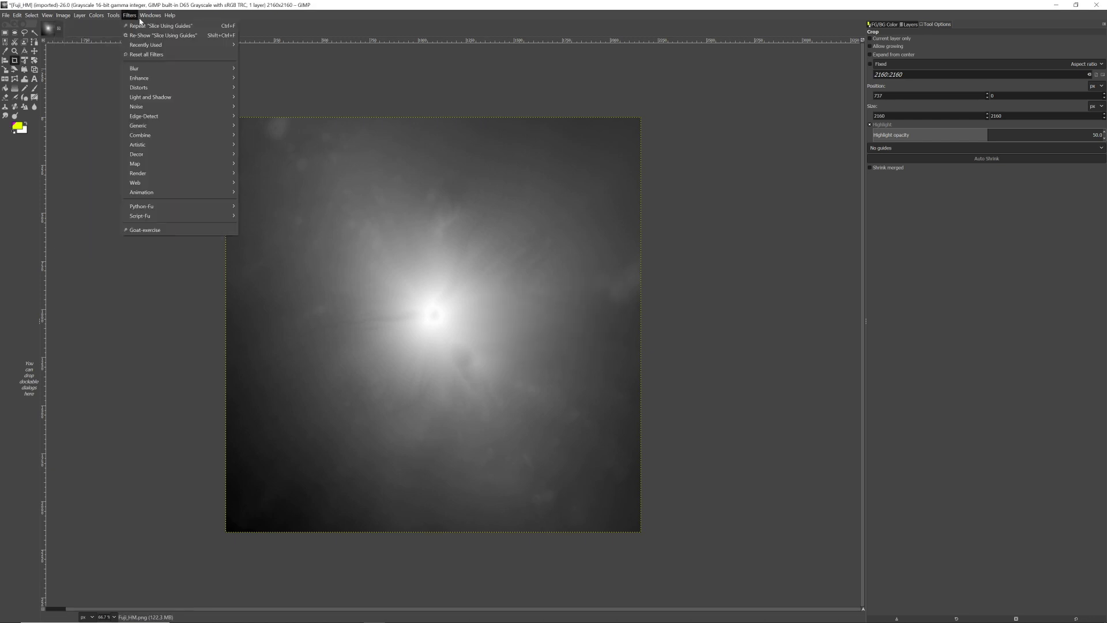
mouse_move(144, 66)
left_click(271, 78)
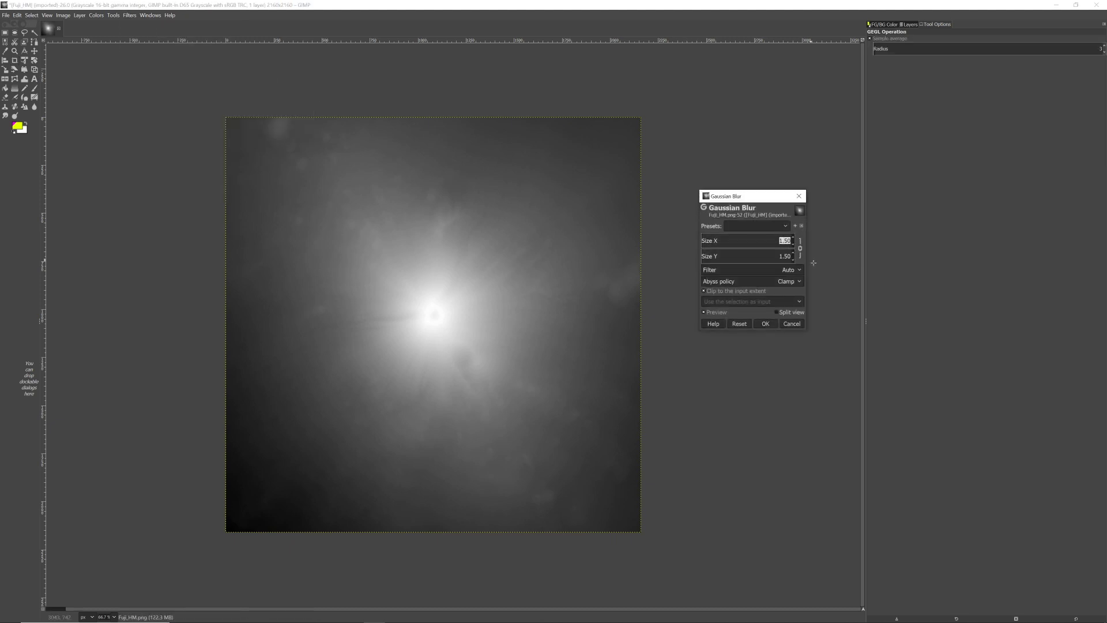
type("5")
left_click(767, 324)
Add a vertical guide through the middle of the image.
left_click(61, 16)
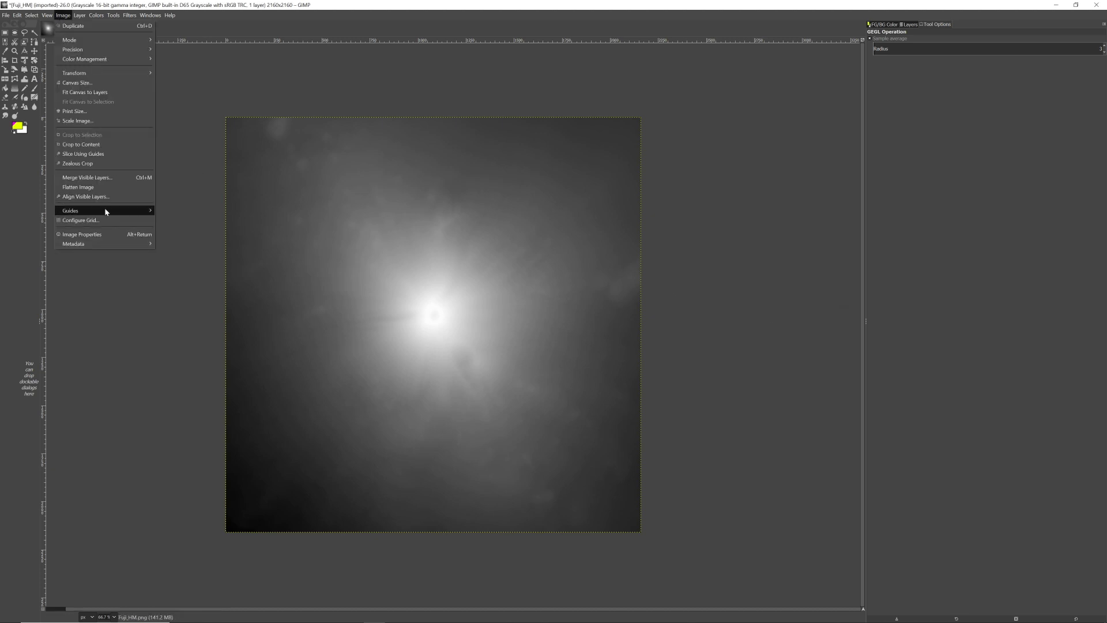
left_click(217, 143)
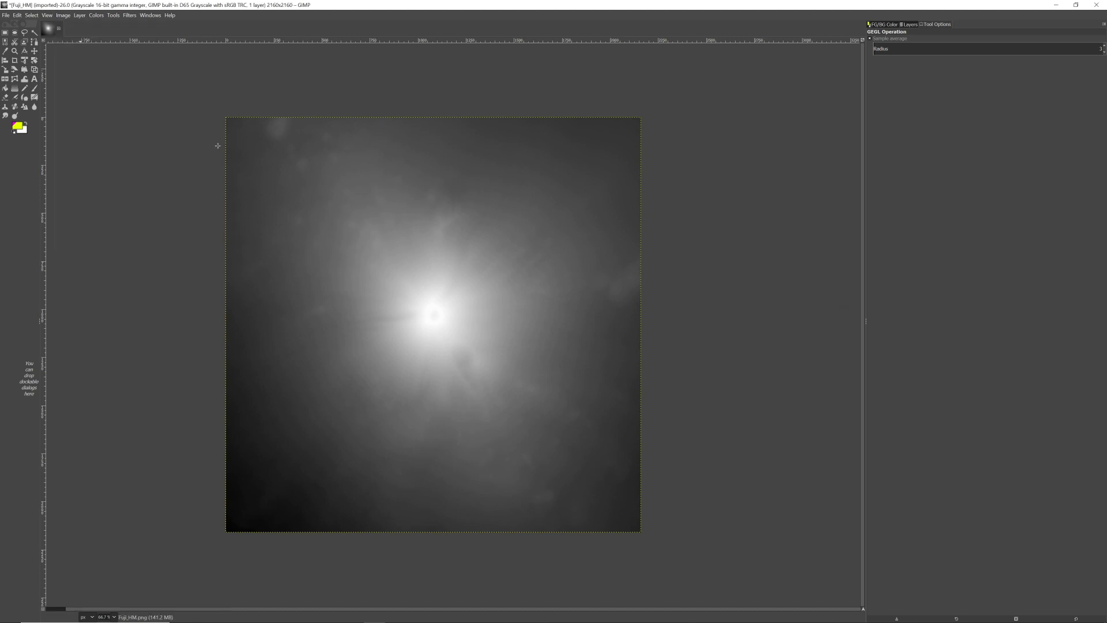
left_click(66, 16)
mouse_move(116, 211)
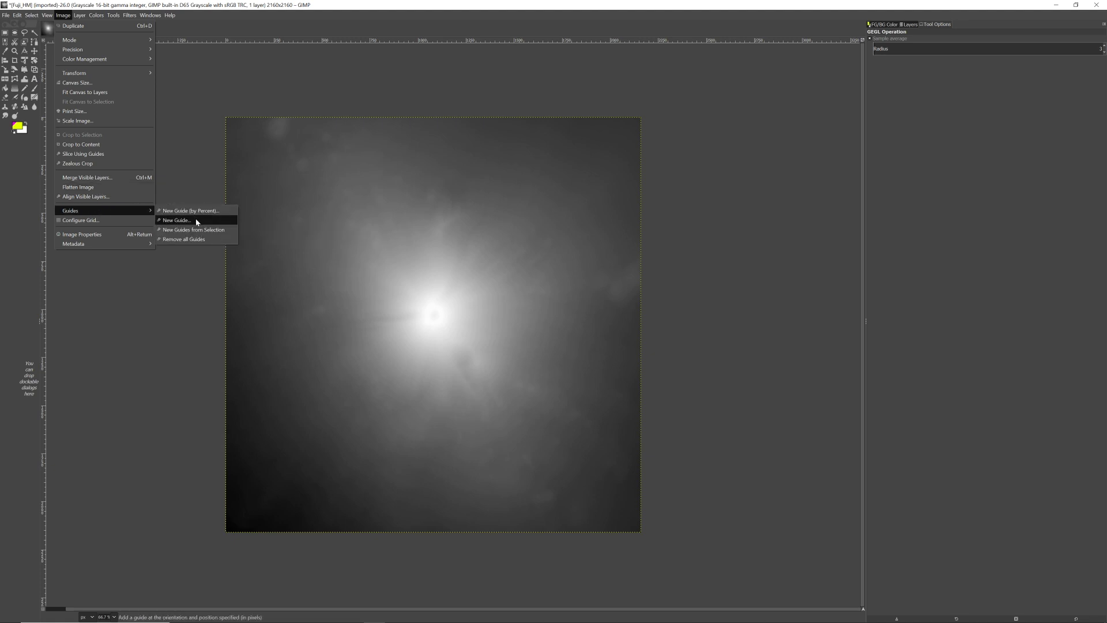
left_click(194, 218)
left_click(569, 350)
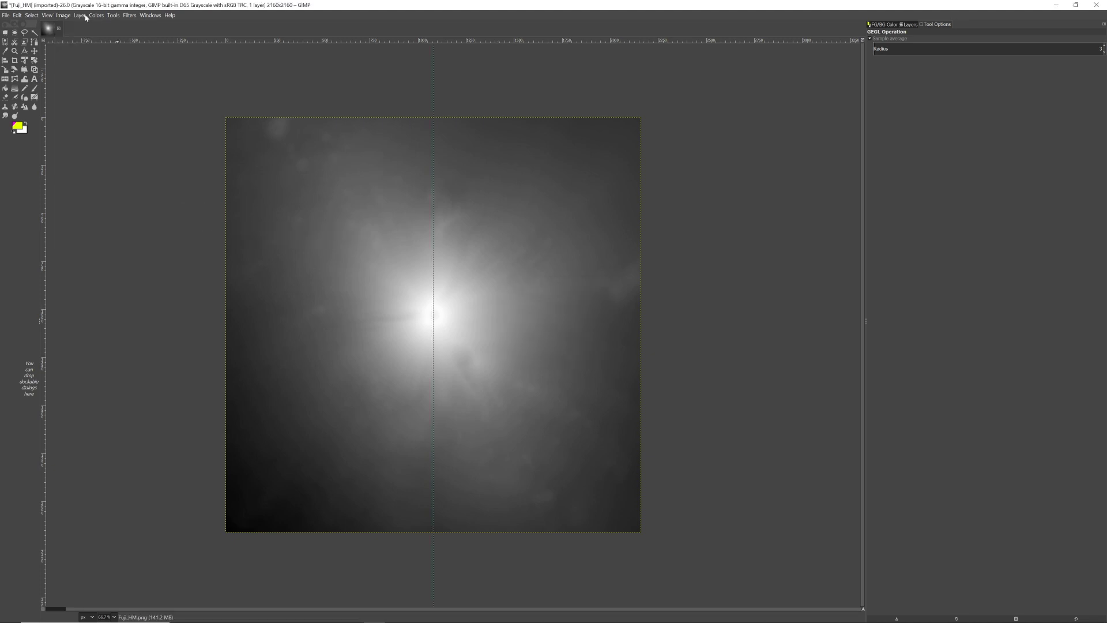
Add a horizontal guide through the middle of the image.
left_click(63, 16)
mouse_move(115, 214)
left_click(196, 217)
left_click(568, 301)
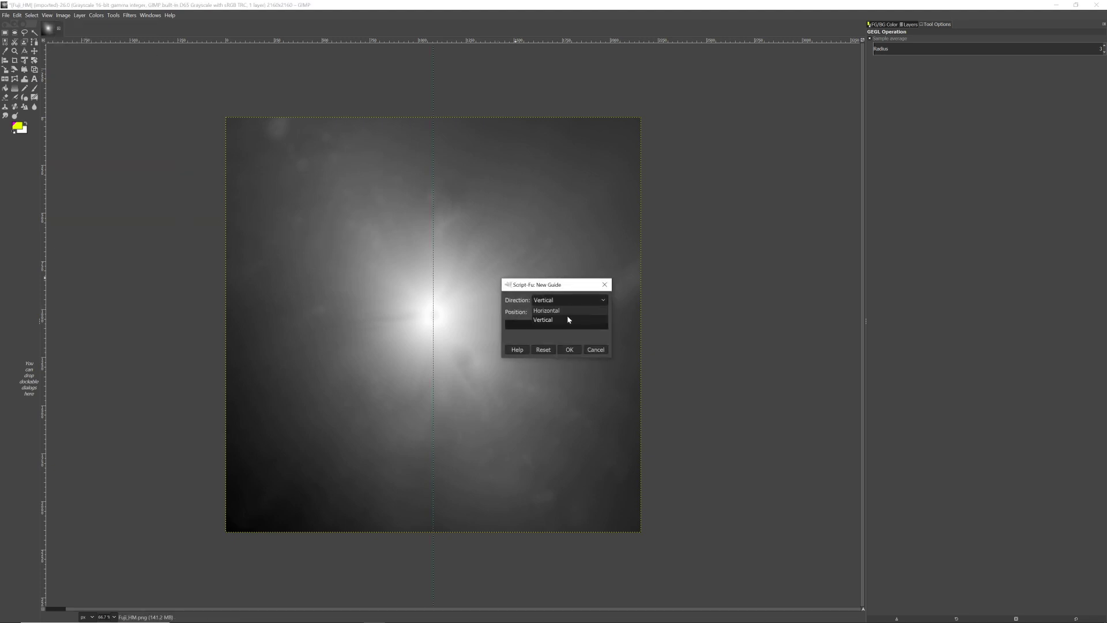
left_click(546, 311)
left_click(569, 350)
Slice the height map along its two guides and view the resulting tiles, ending on the upper-left tile.
left_click(63, 16)
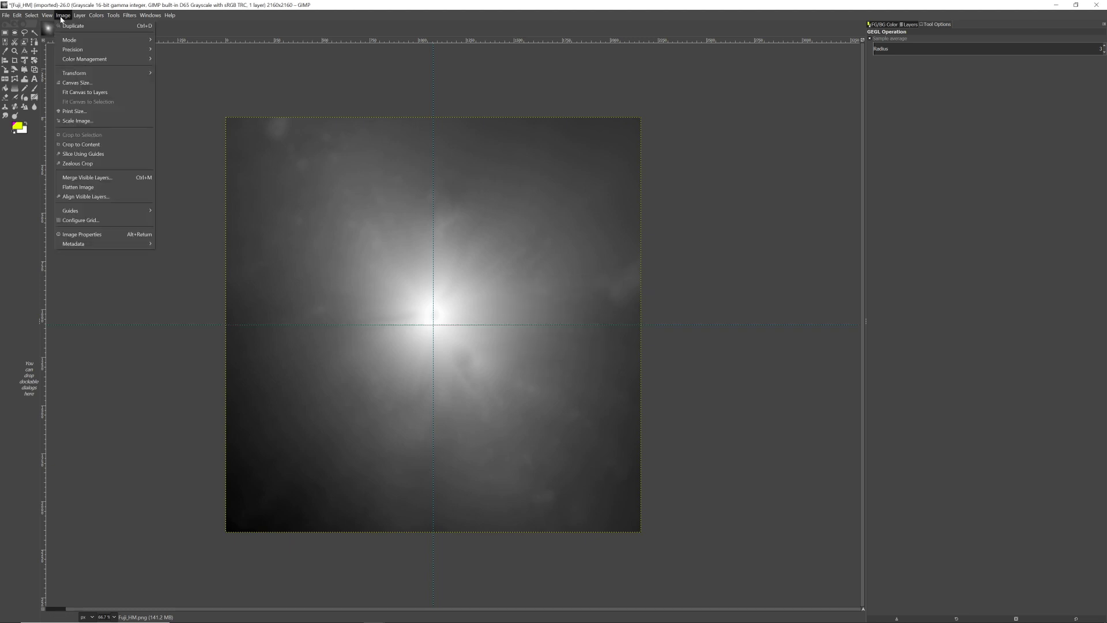
left_click(100, 158)
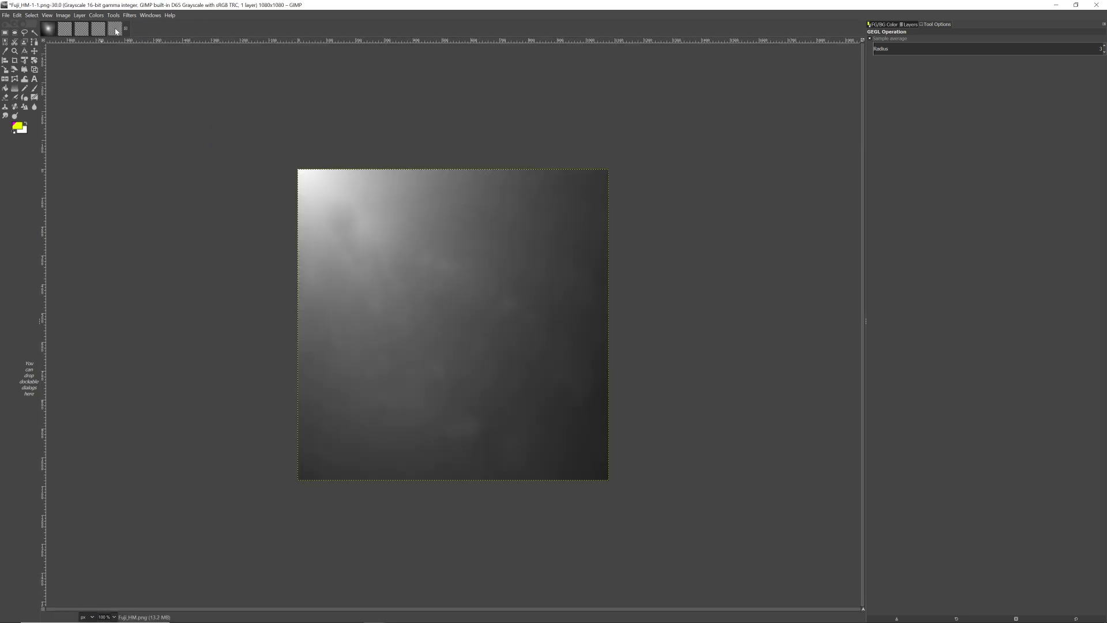
left_click(97, 31)
left_click(82, 29)
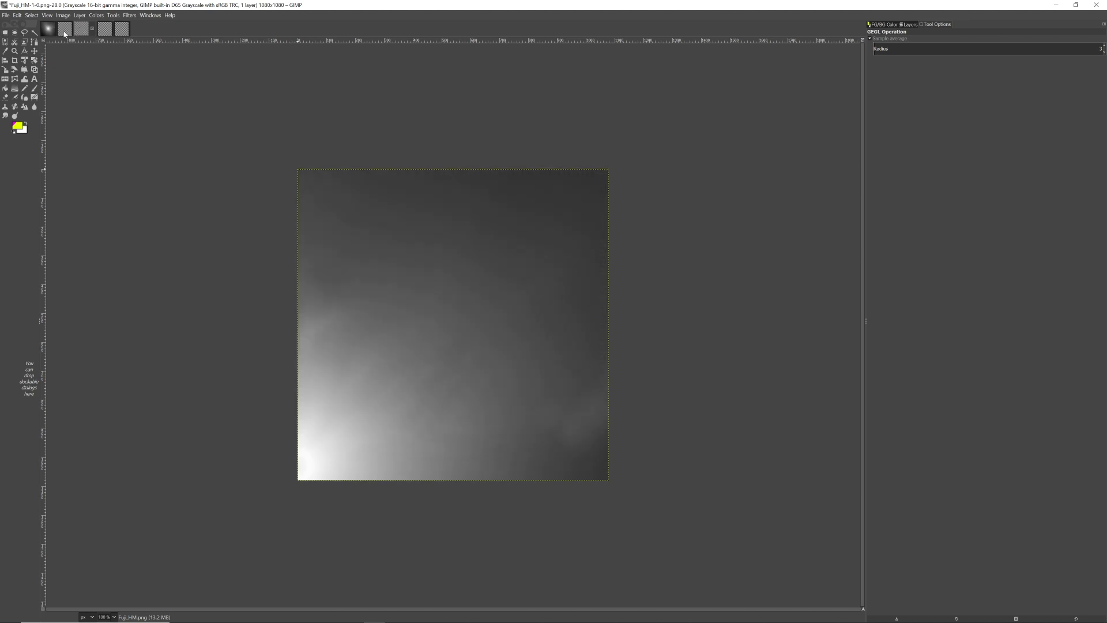
left_click(64, 31)
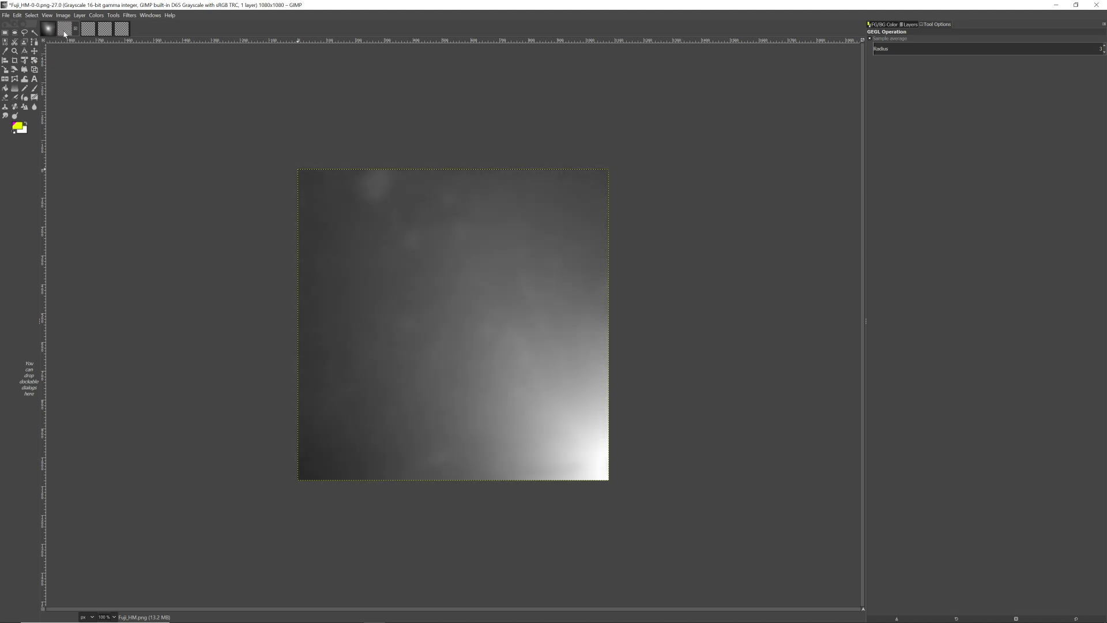
Check the recommended landscape sizes in the Unreal Engine documentation, and scale the upper-left tile in GIMP to 4033 x 4033 pixels.
left_click(64, 16)
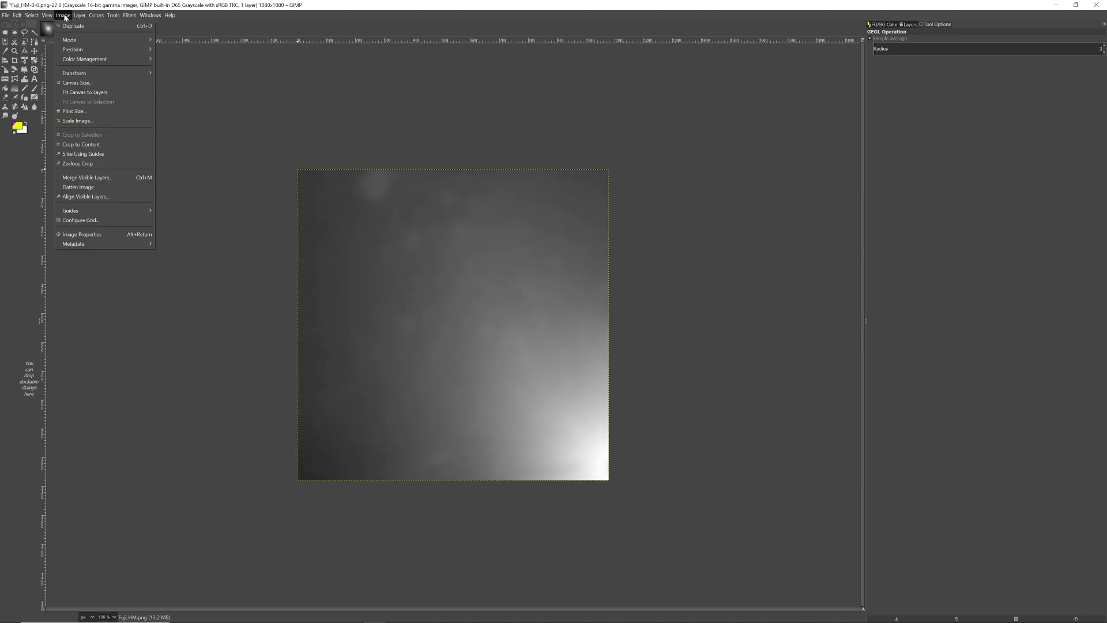
left_click(90, 122)
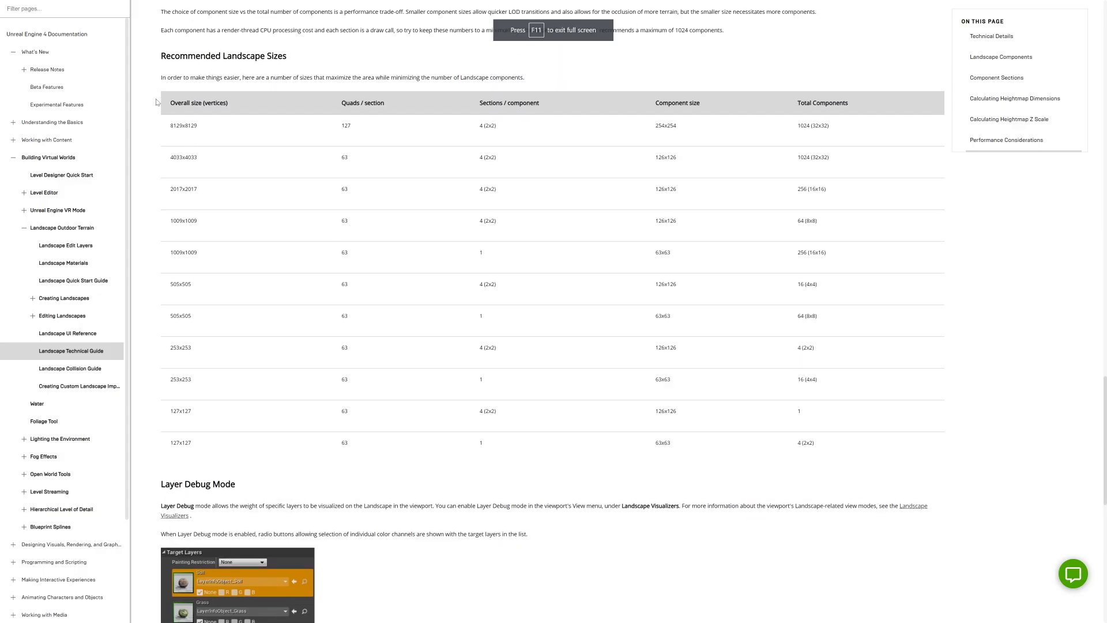
left_click_drag(155, 102, 764, 469)
left_click_drag(173, 160, 839, 161)
left_click(169, 162)
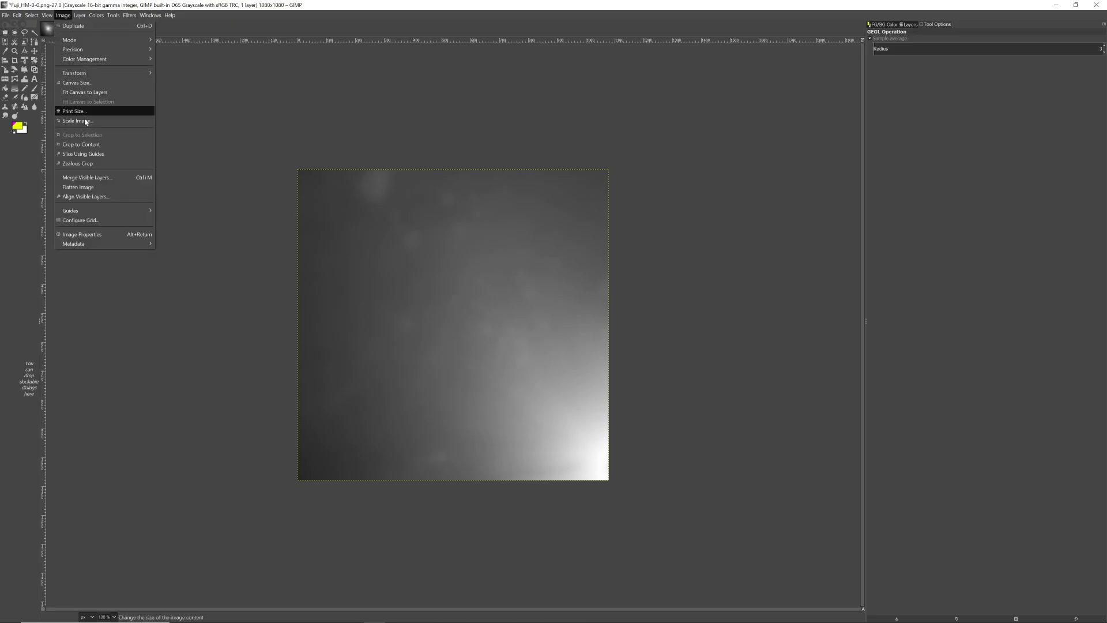
left_click(86, 177)
type("40")
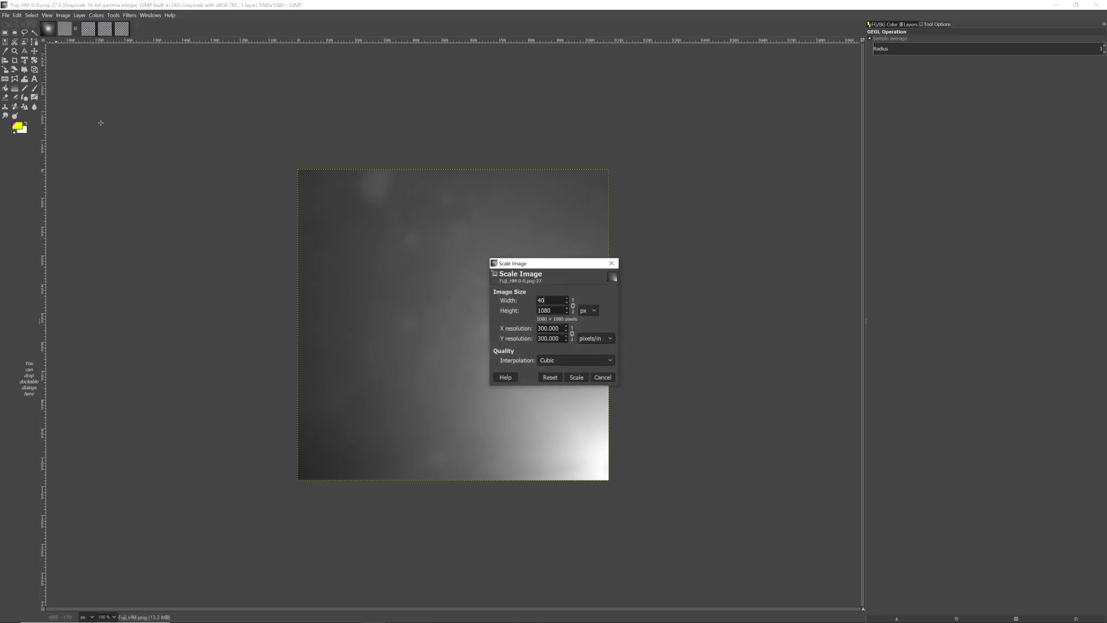
type("33")
key("Return")
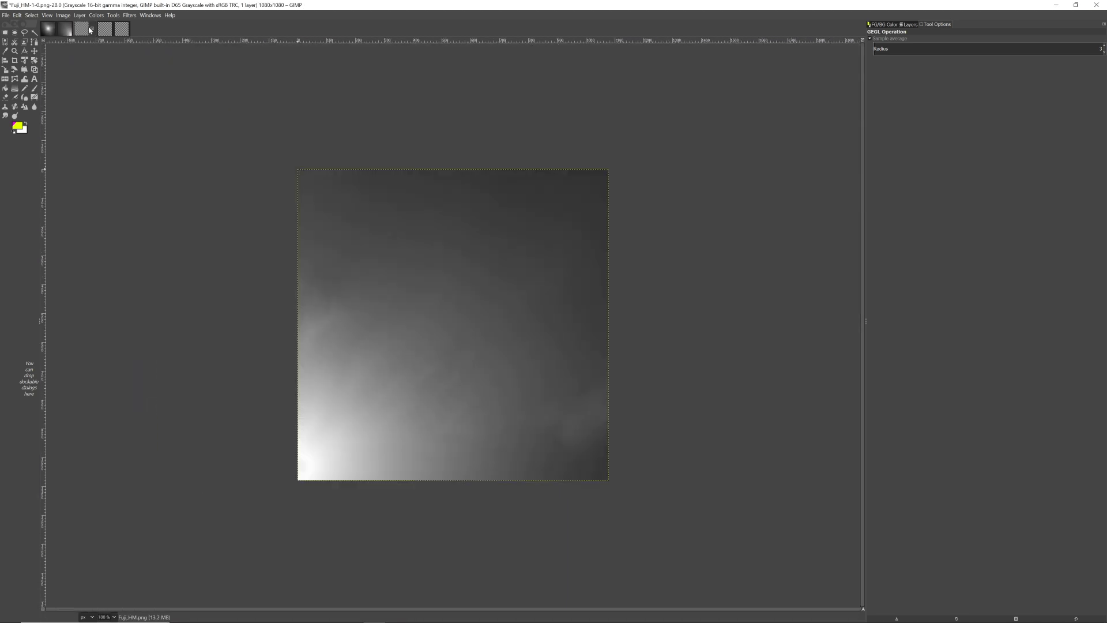
Scale the upper-right tile of the height map to 4033 x 4033 pixels.
left_click(63, 15)
left_click(77, 121)
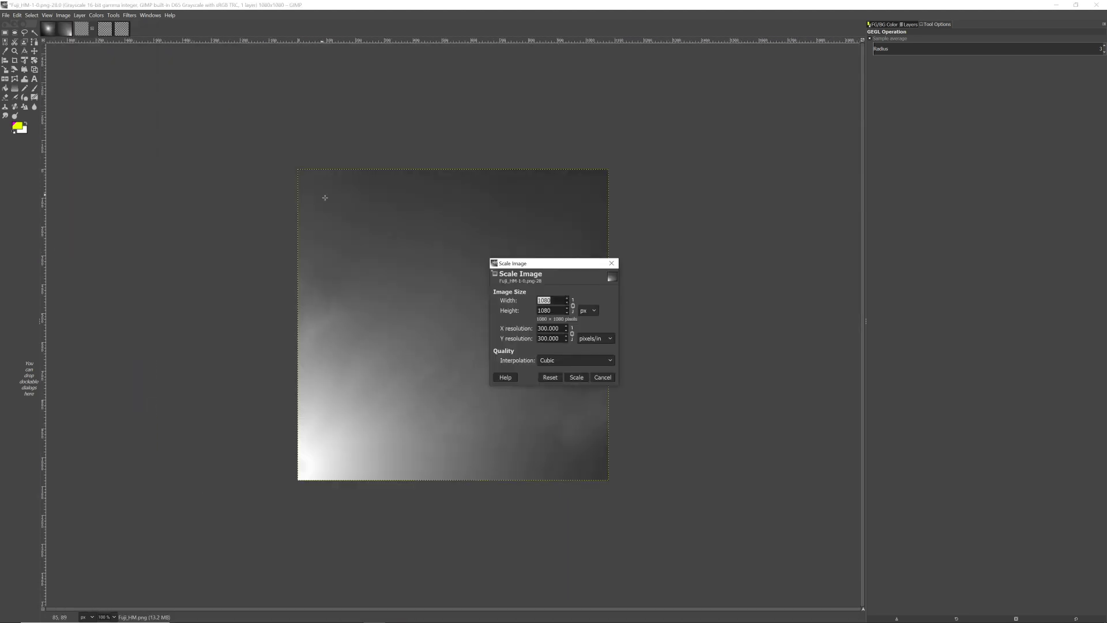
type("4033")
key("Return")
Scale the lower-left tile of the height map to 4033 x 4033 pixels.
left_click(129, 15)
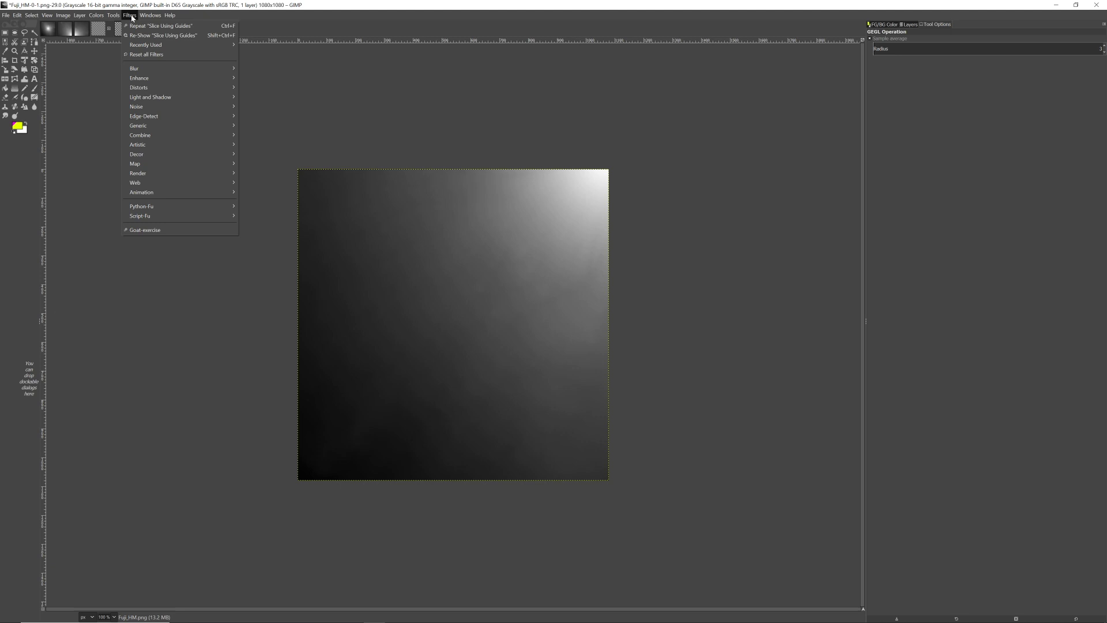
mouse_move(63, 15)
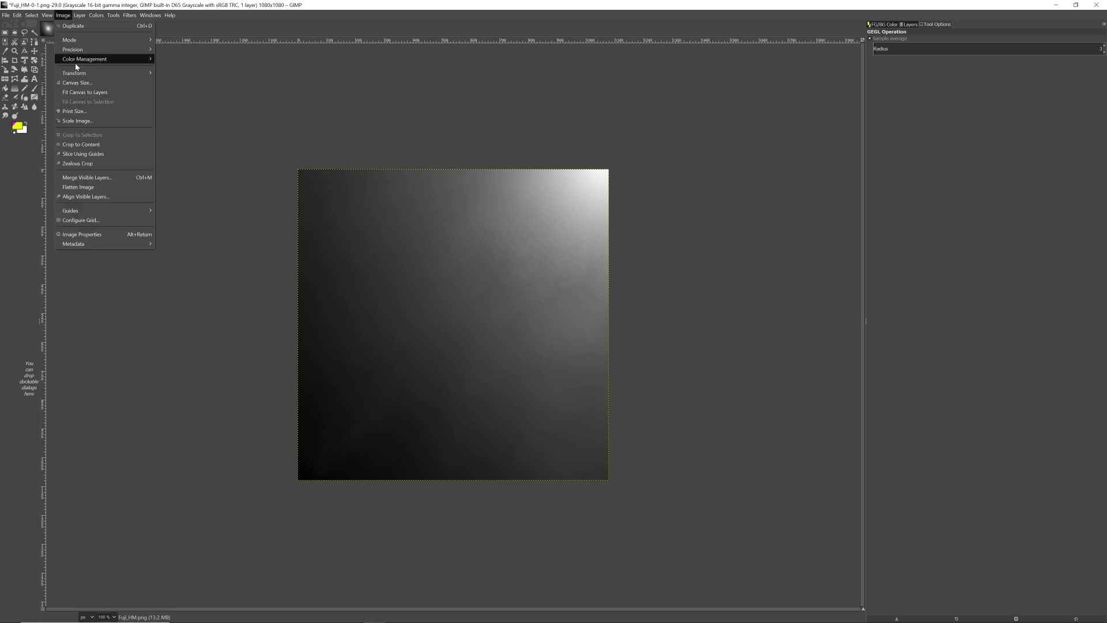
left_click(78, 120)
type("4033")
key("Return")
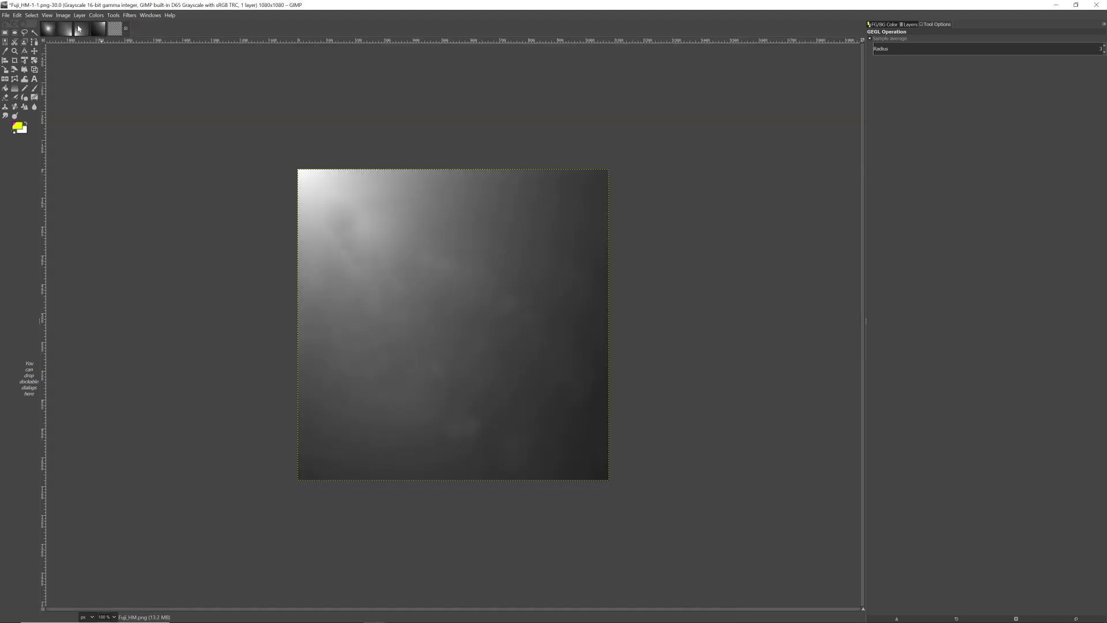
Scale the lower-right tile of the height map to 4033 x 4033 pixels.
left_click(63, 15)
left_click(78, 121)
type("4033")
left_click(577, 381)
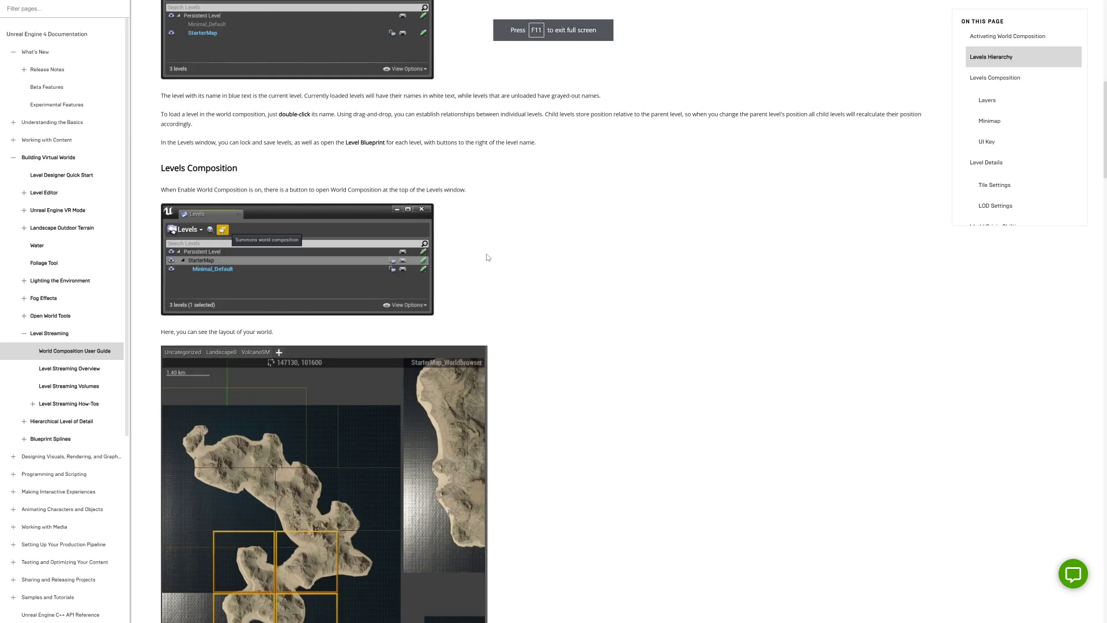
In Unreal's World Composition User Guide, find the Tile Coordinates Offset description and highlight the x0_y0 tile naming.
scroll(488, 257, "down", 20)
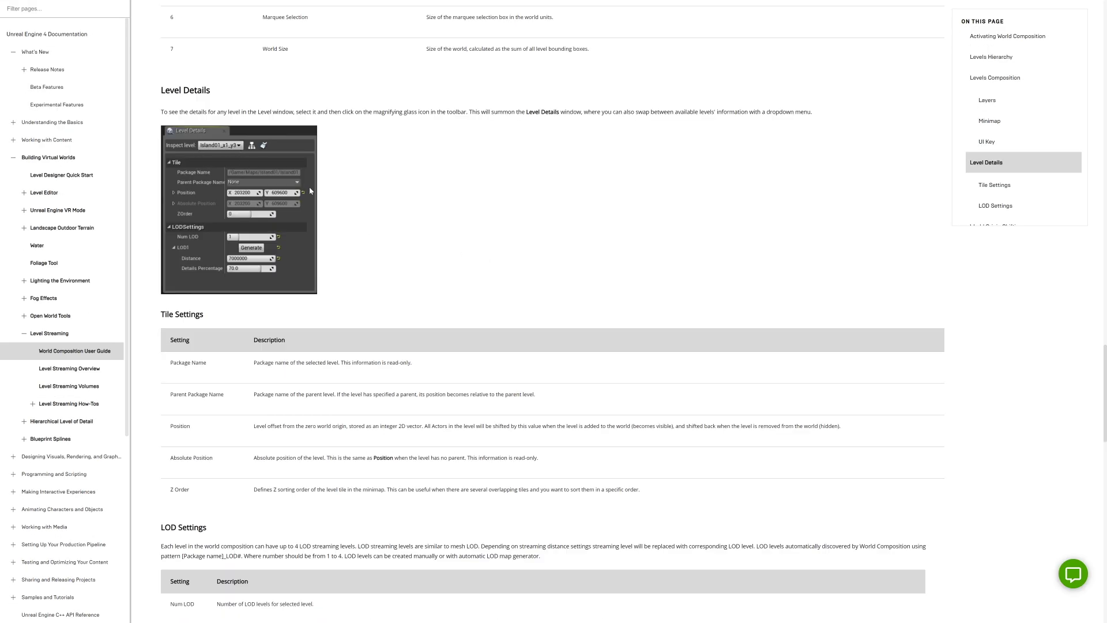
scroll(348, 201, "down", 20)
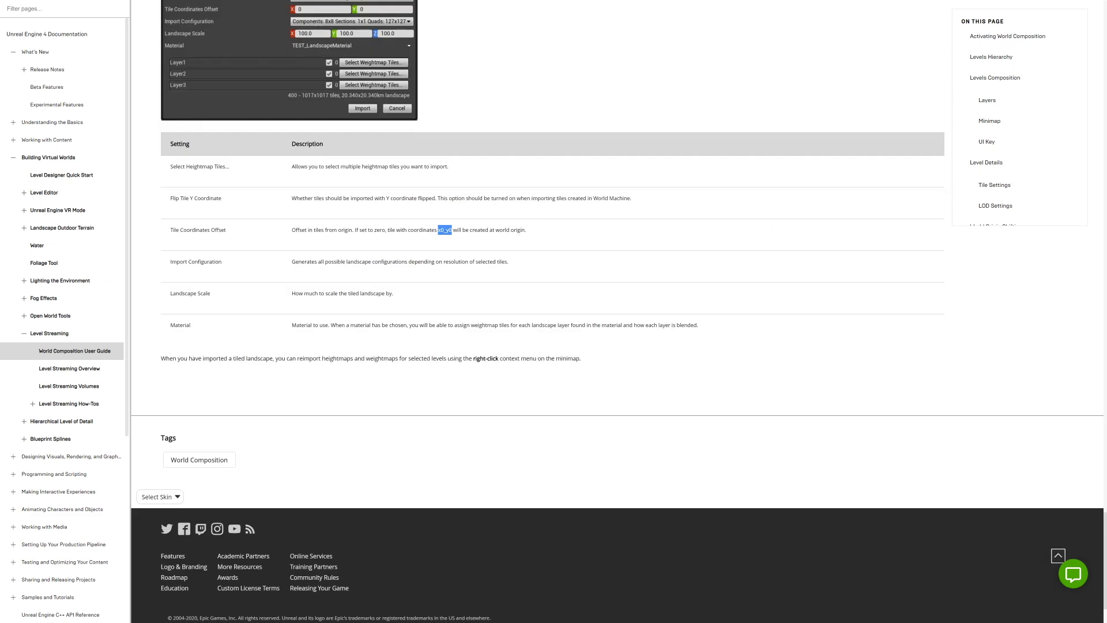
left_click(453, 231)
left_click_drag(453, 230, 431, 230)
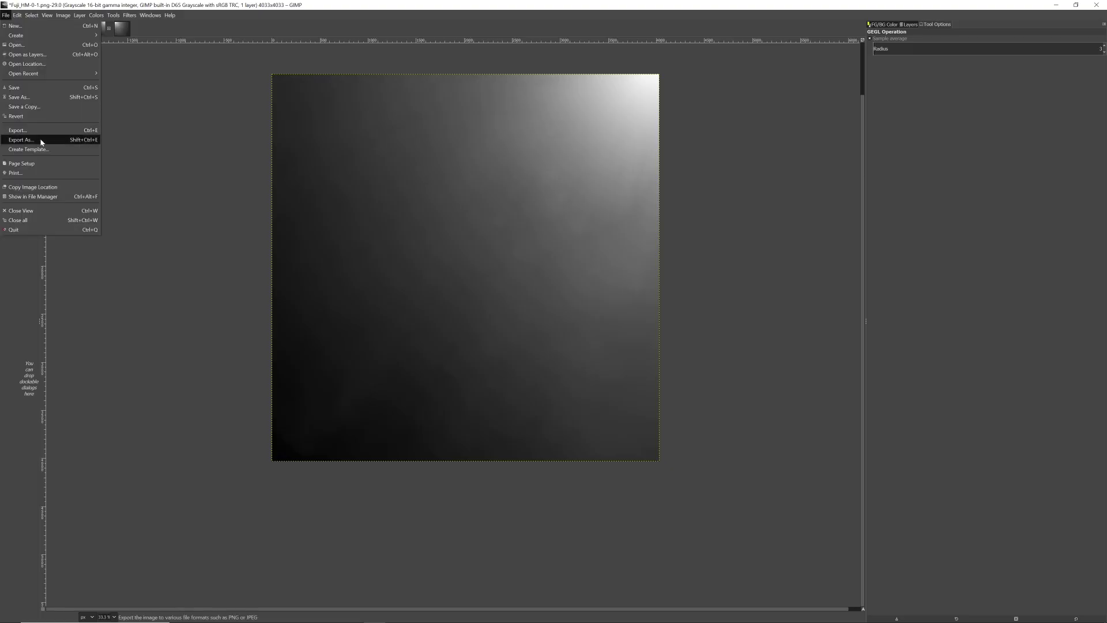
In GIMP, start exporting the lower-left tile to the HMaps folder under the name Fuji_HM_x0_y0.png.
left_click(42, 140)
key("Right")
key("BackSpace")
key("BackSpace")
key("BackSpace")
key("BackSpace")
type("x0_y0")
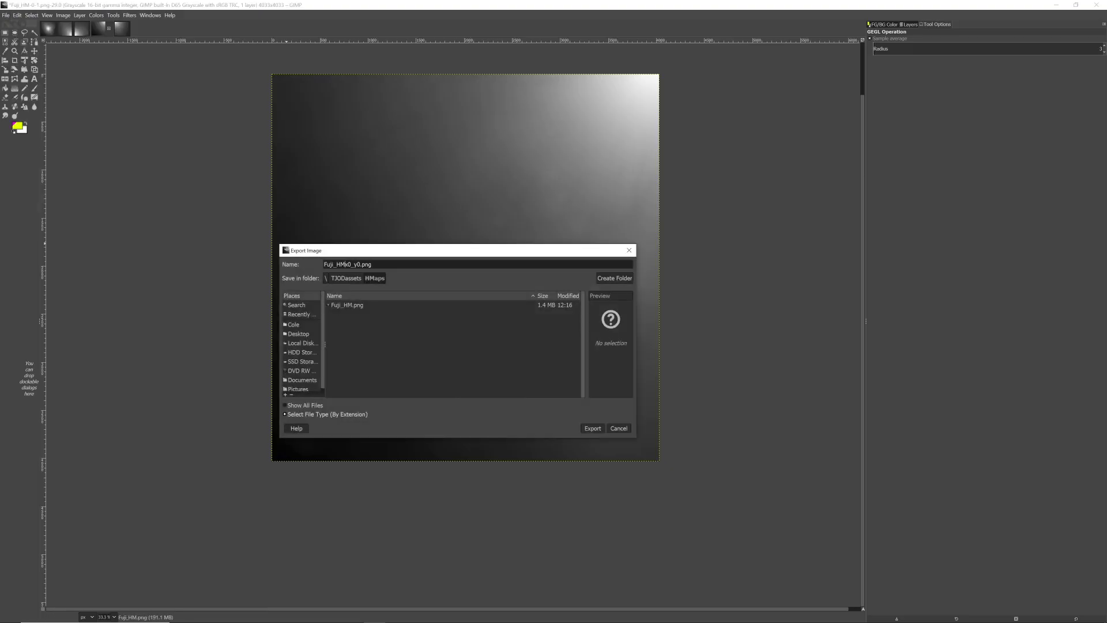
left_click(345, 264)
type("_")
Export the lower-left tile as a PNG with the 16bpc GRAY pixel format.
left_click(596, 430)
left_click(546, 321)
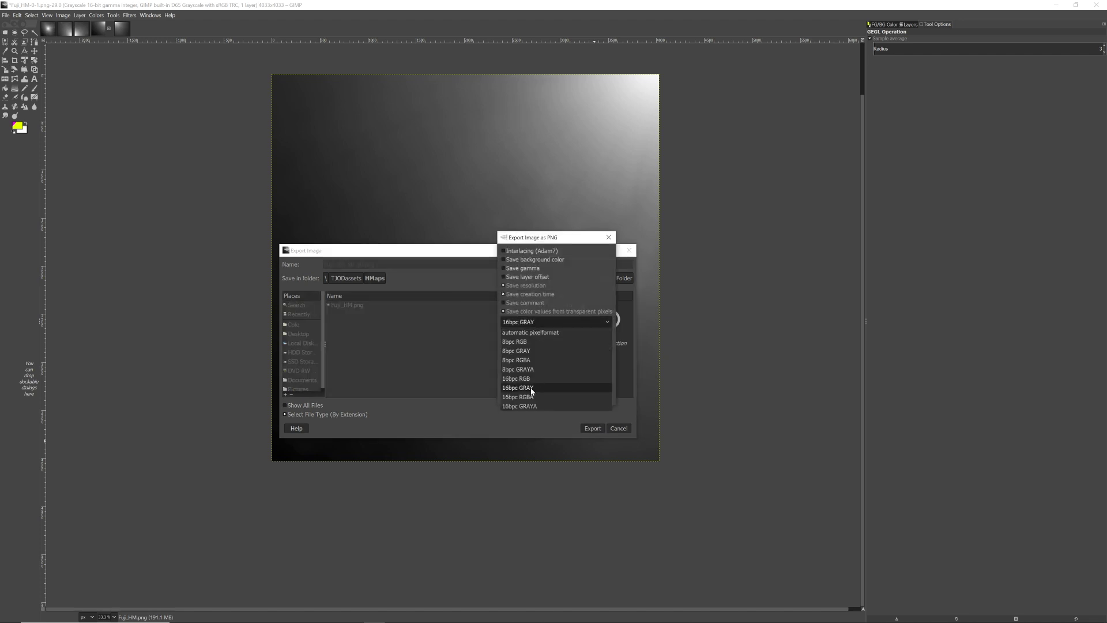
left_click(531, 389)
left_click(571, 398)
Export the lower-right tile as Fuji_HM_x1_y0.png with the 16bpc GRAY pixel format.
left_click(5, 15)
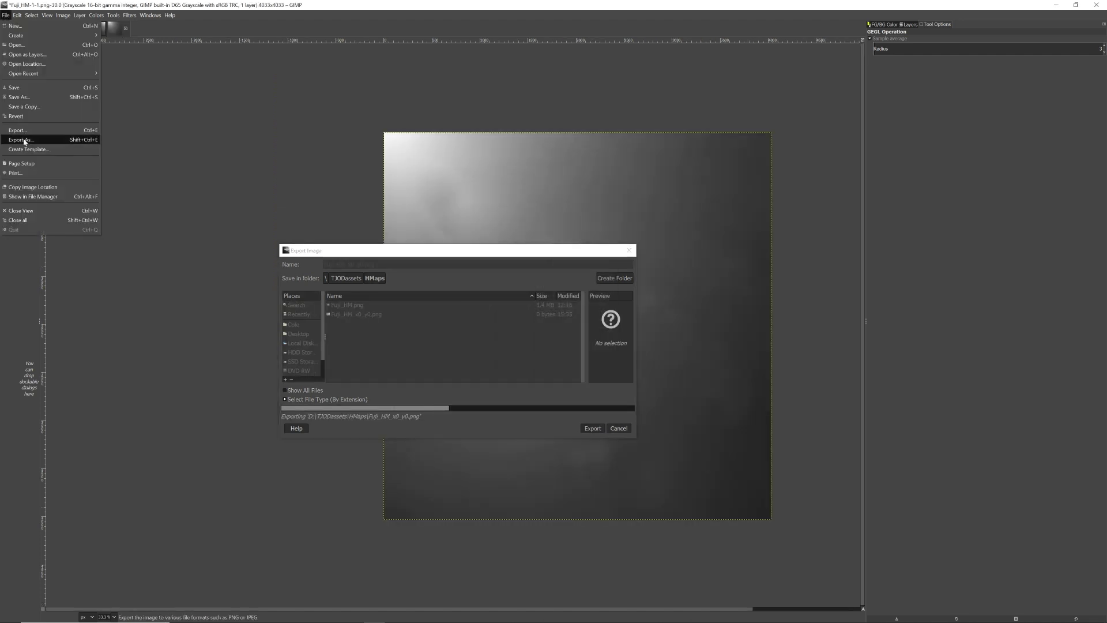
left_click(24, 140)
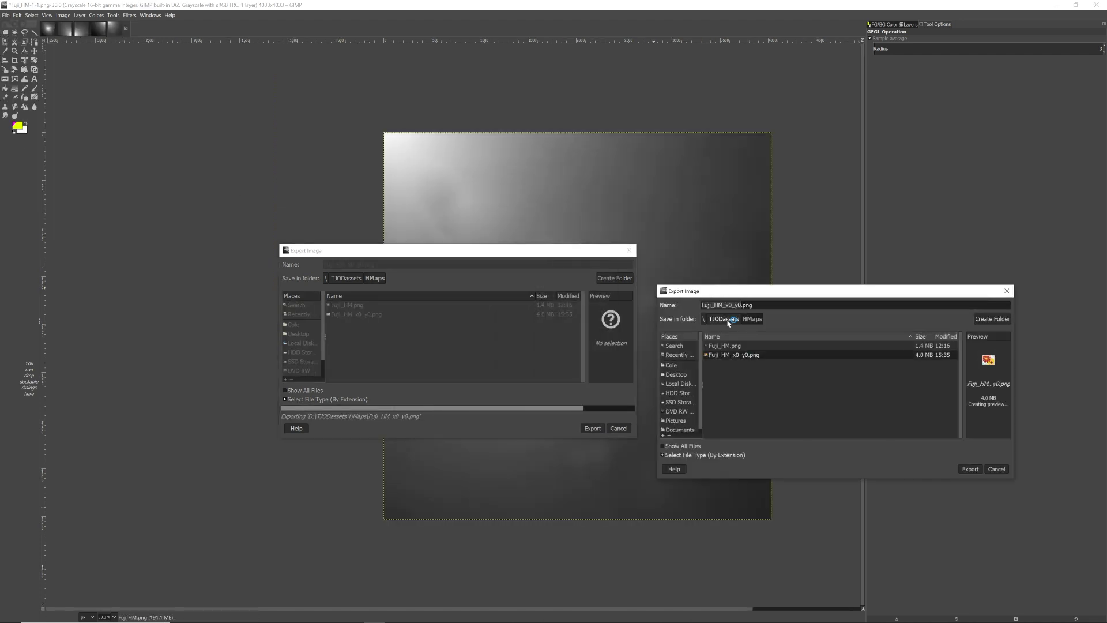
left_click(978, 471)
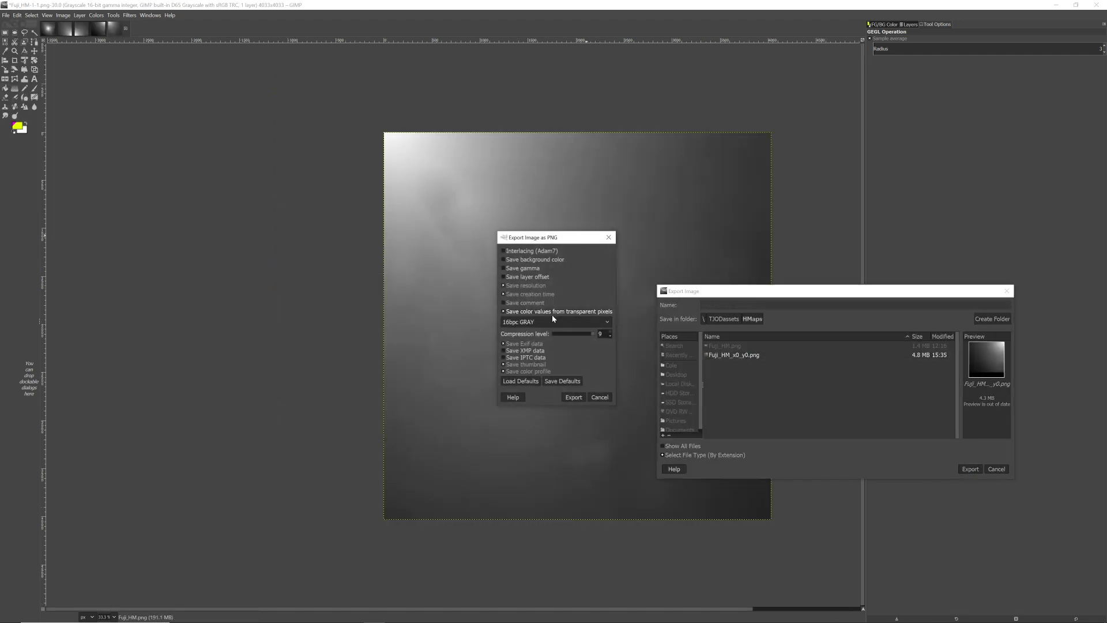
left_click(571, 399)
Export the upper-left tile to the HMaps folder as Fuji_HM_x0_y1.png.
left_click(66, 29)
left_click(6, 15)
left_click(23, 140)
left_click(378, 315)
left_click(364, 264)
key("BackSpace")
type("1")
left_click(592, 429)
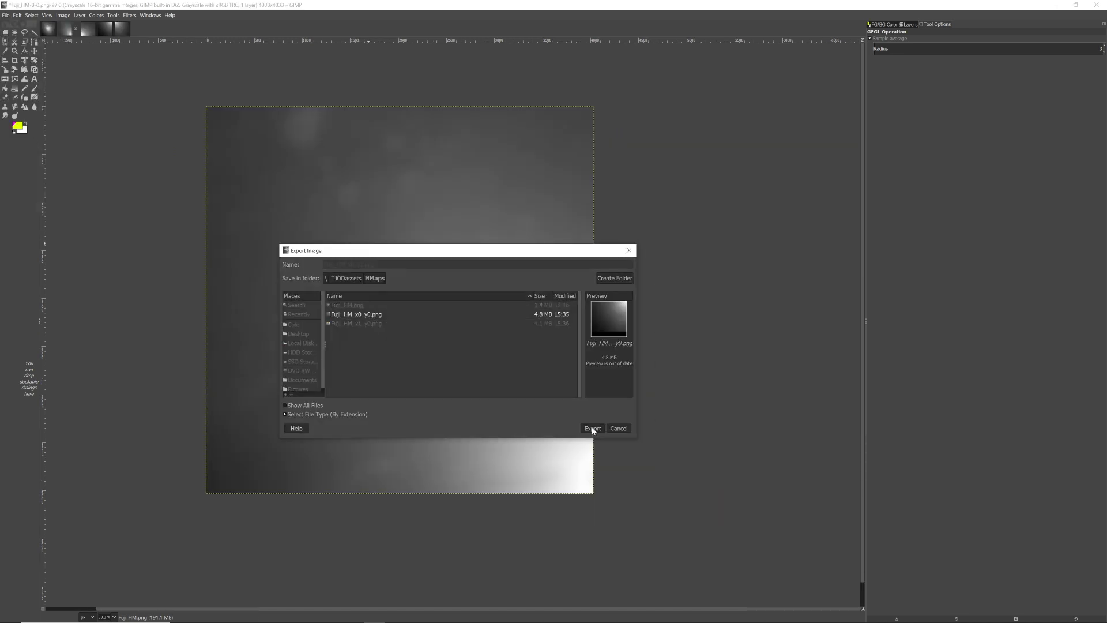
Export the upper-right tile to the HMaps folder as Fuji_HM_x1_y1.png.
left_click(86, 29)
left_click(6, 15)
left_click(24, 141)
left_click(734, 373)
type("1_y1.png")
left_click(971, 469)
left_click(573, 398)
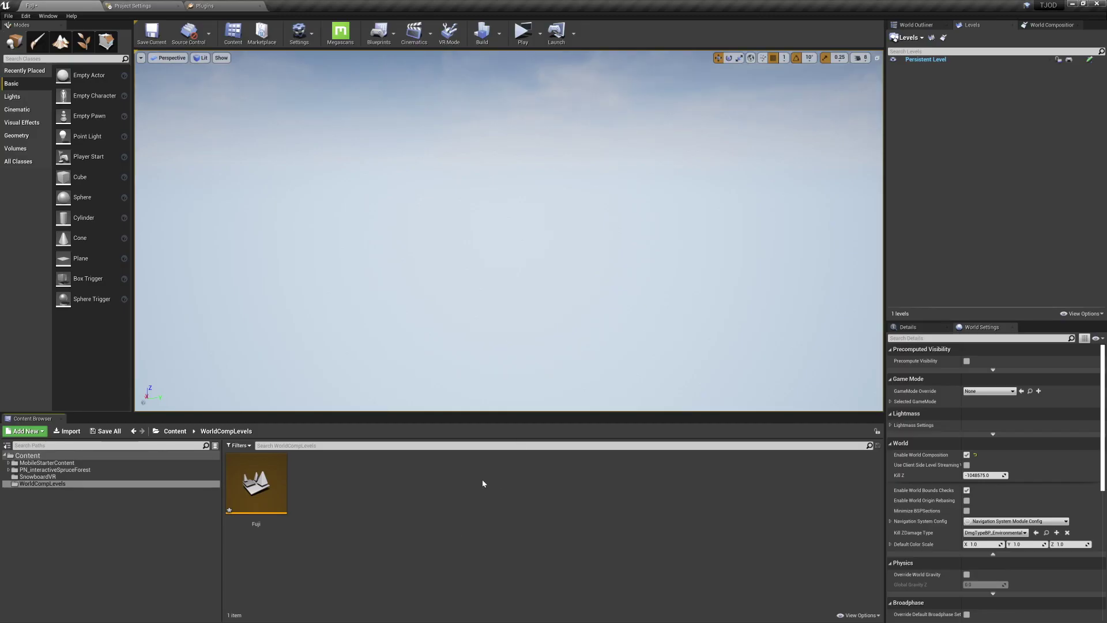
In Unreal Editor, check the Fuji level in the WorldCompLevels folder and that Enable World Composition is on.
left_click(269, 489)
left_click(74, 485)
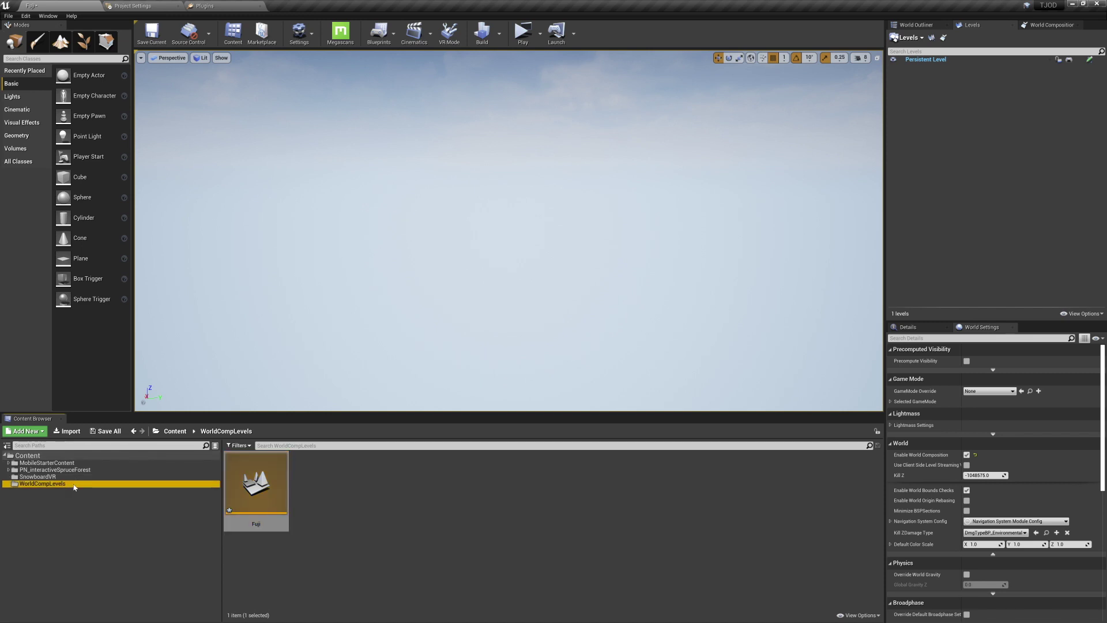
left_click(256, 482)
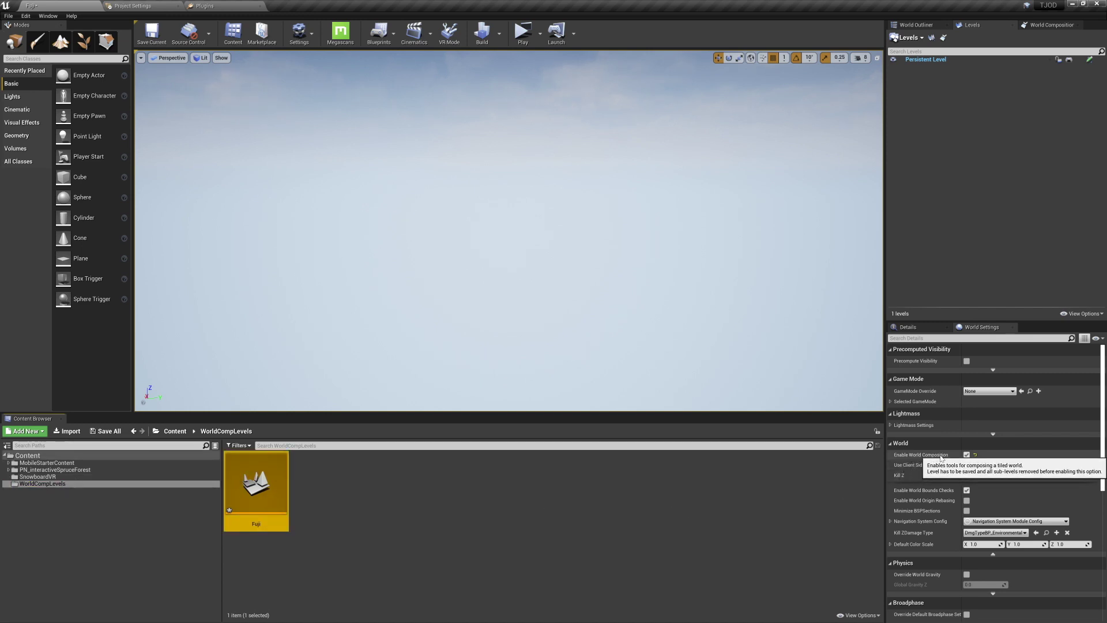
left_click(967, 455)
left_click(967, 455)
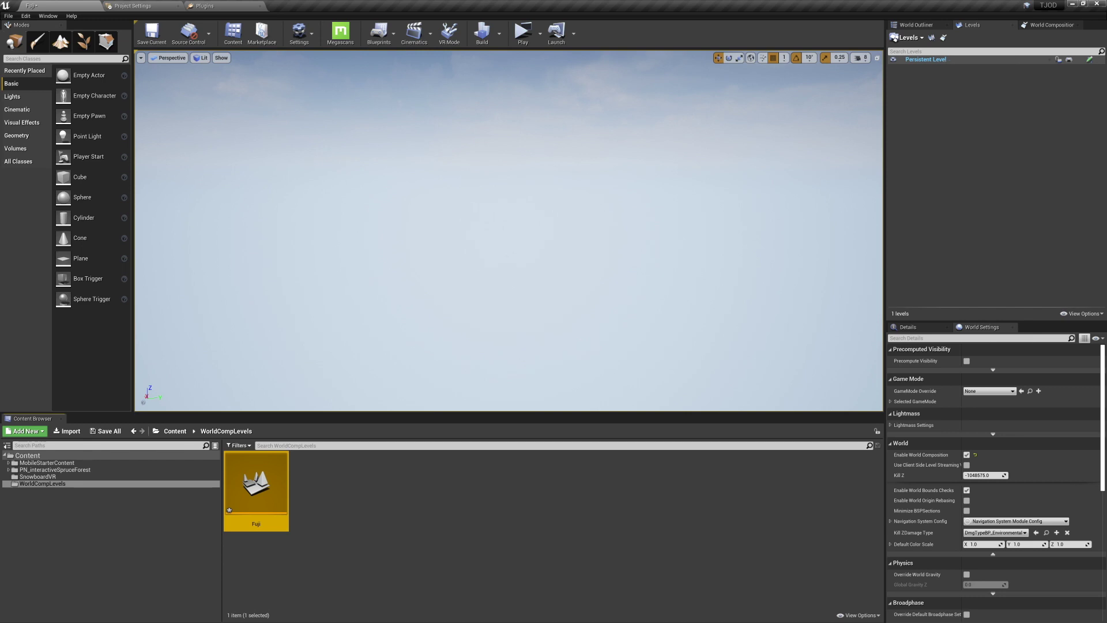
Start a tiled landscape import with the height map tiles Fuji_HM_x0_y0, Fuji_HM_x0_y1, Fuji_HM_x1_y0 and Fuji_HM_x1_y1.
left_click(921, 38)
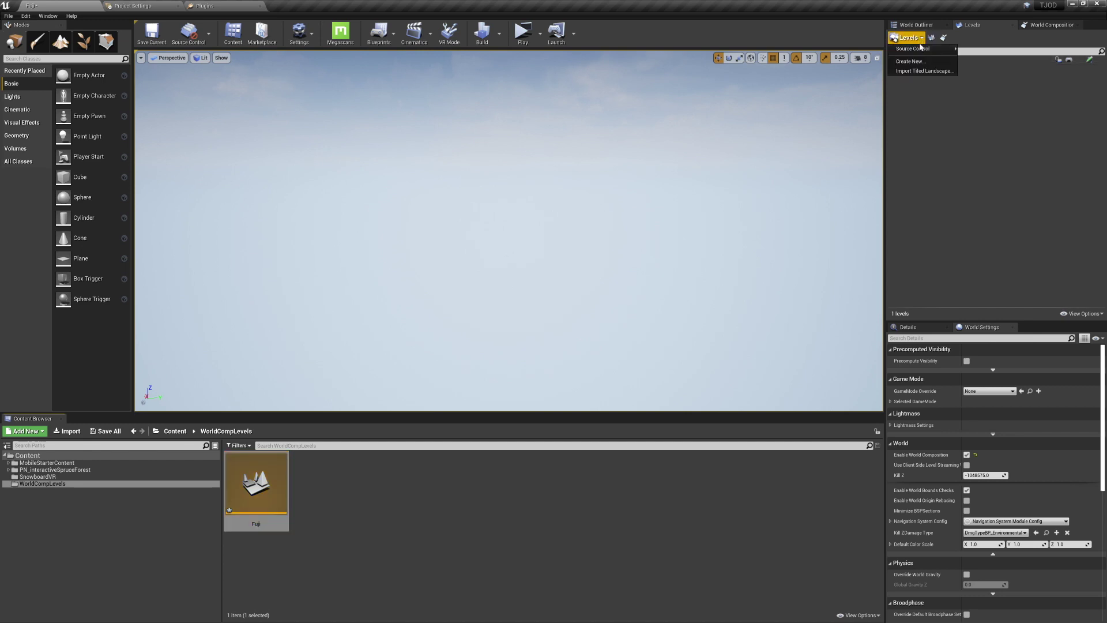
left_click(926, 72)
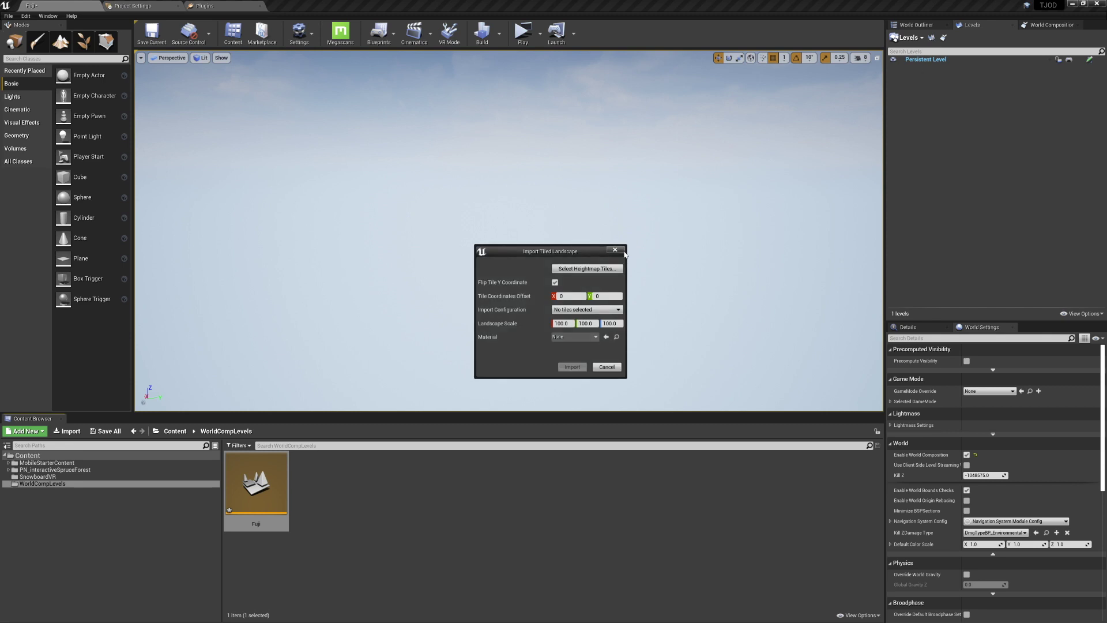
left_click(569, 272)
left_click(629, 320)
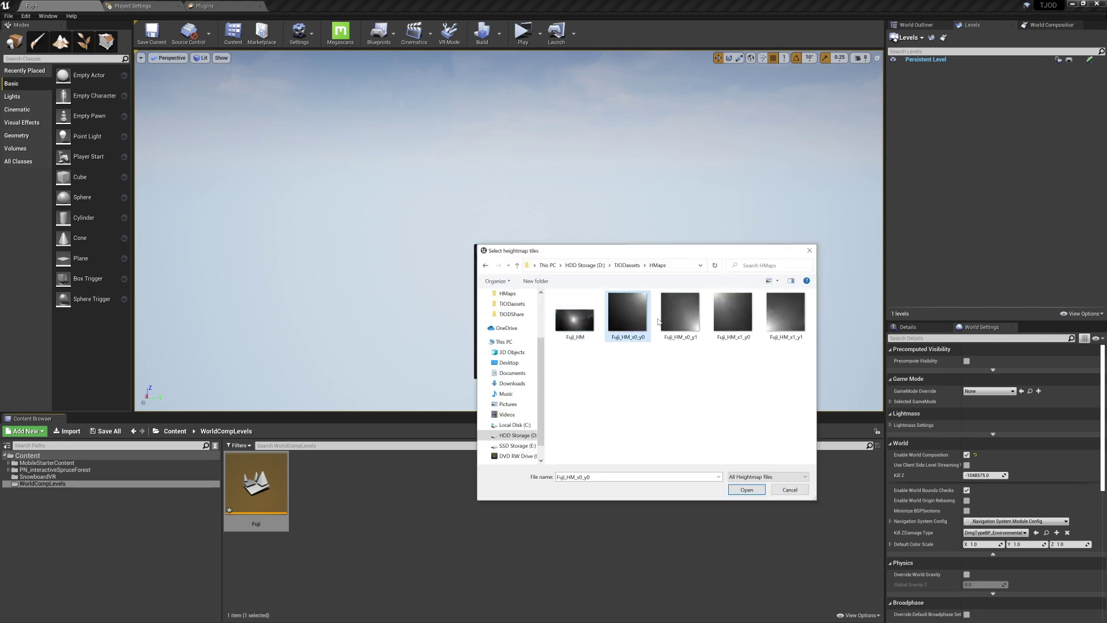
left_click(679, 321, "ctrl")
left_click(733, 320, "ctrl")
left_click(784, 341, "ctrl")
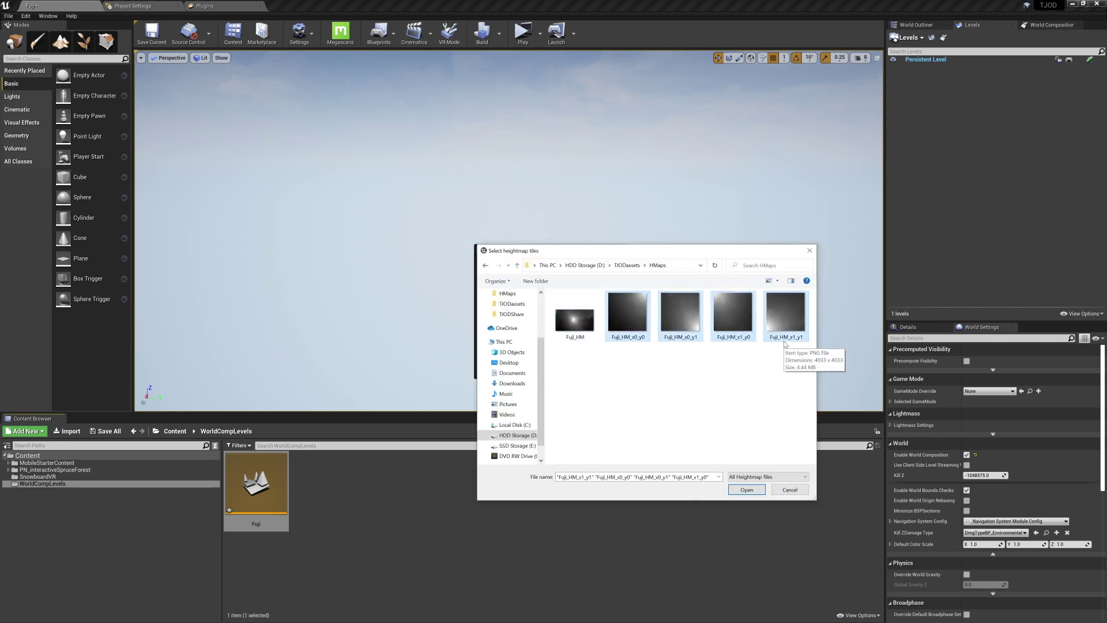
left_click(743, 490)
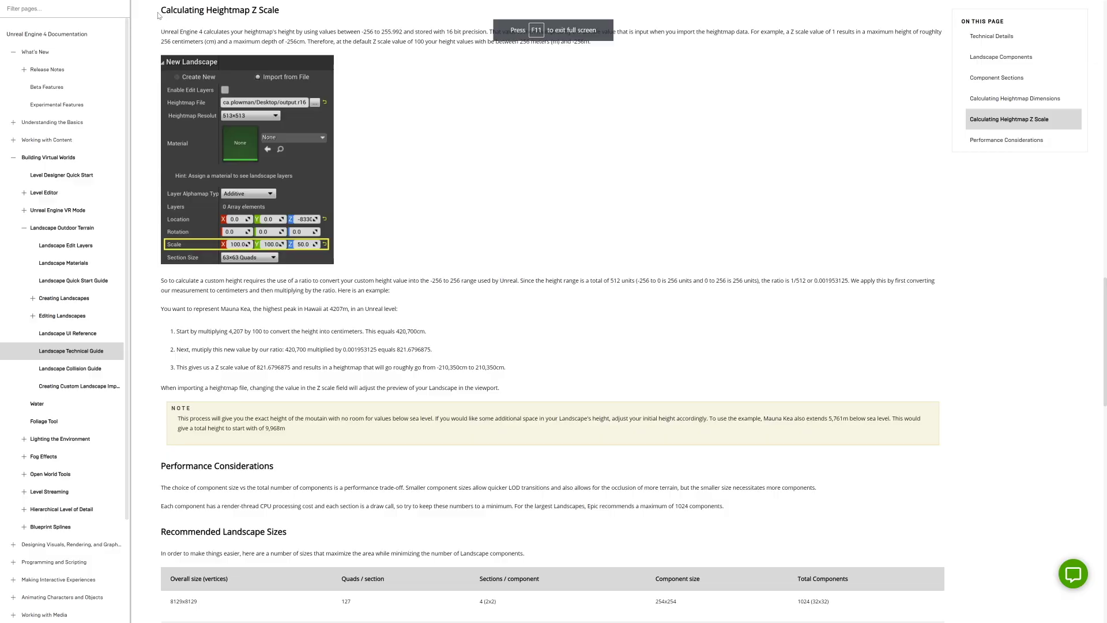
Consult the documentation's Calculating Heightmap Z Scale section and, in Unreal Editor, set the import's landscape scale to X 125, Y 125, Z 722.
left_click_drag(162, 10, 656, 214)
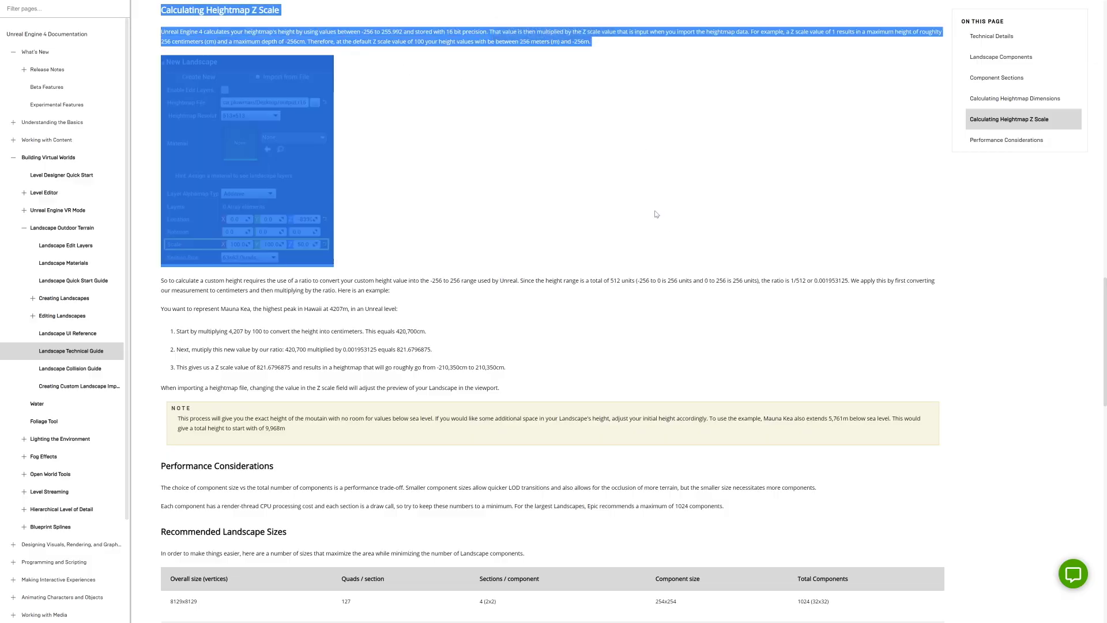
left_click(657, 214)
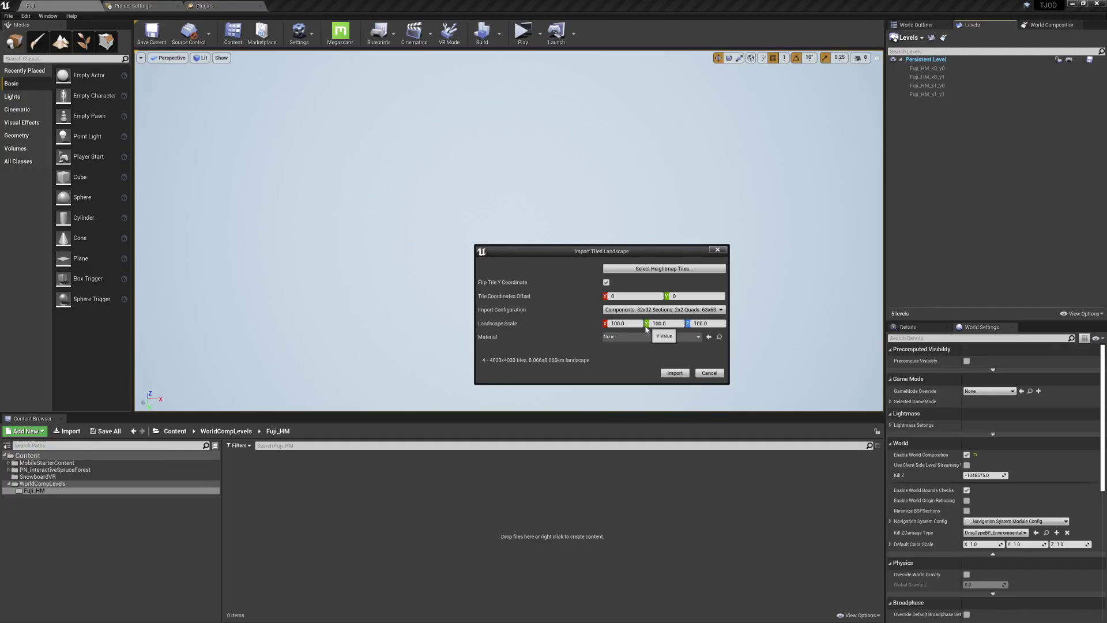
left_click(622, 324)
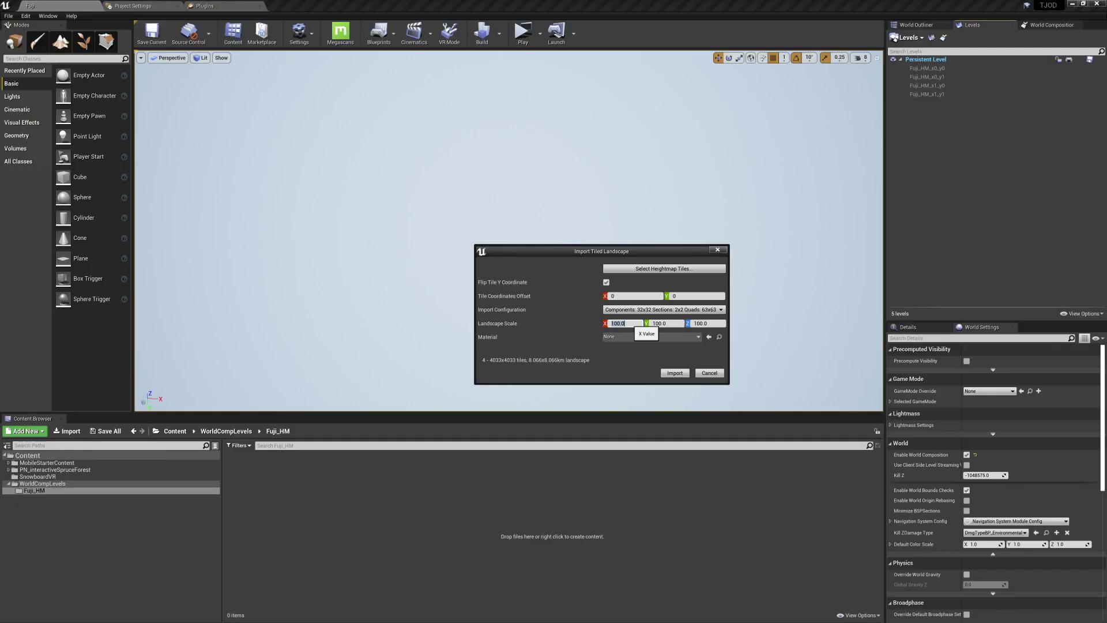
left_click(701, 323)
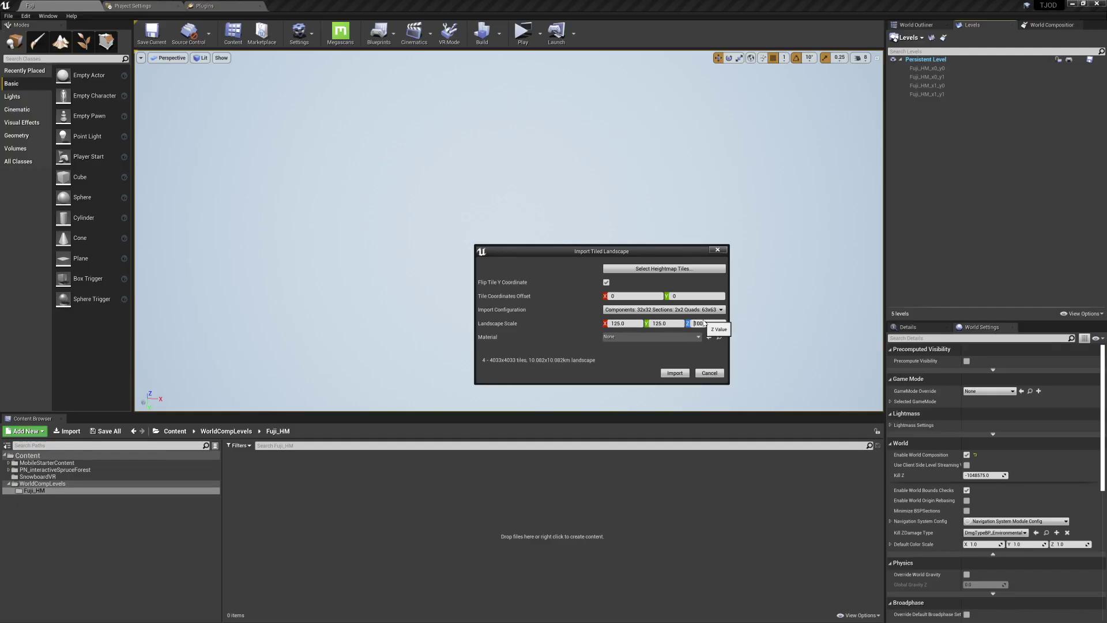
type("722")
Assign the Ground_Inst material instance to the tiled landscape and import the height map tiles.
left_click(663, 338)
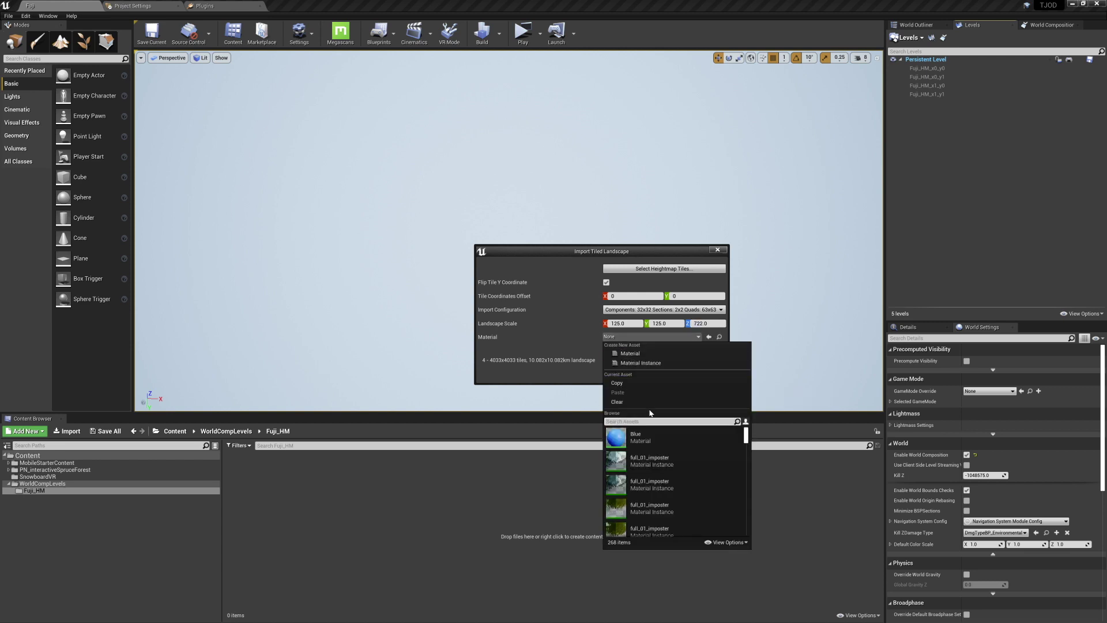
scroll(676, 447, "down", 5)
scroll(676, 448, "down", 6)
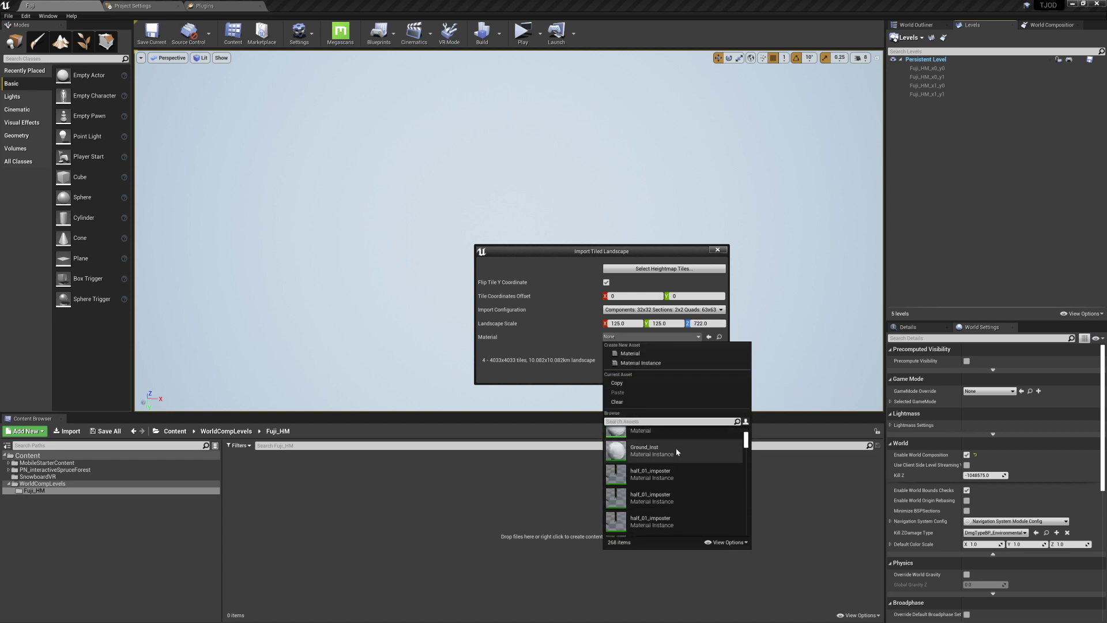
scroll(735, 448, "up", 6)
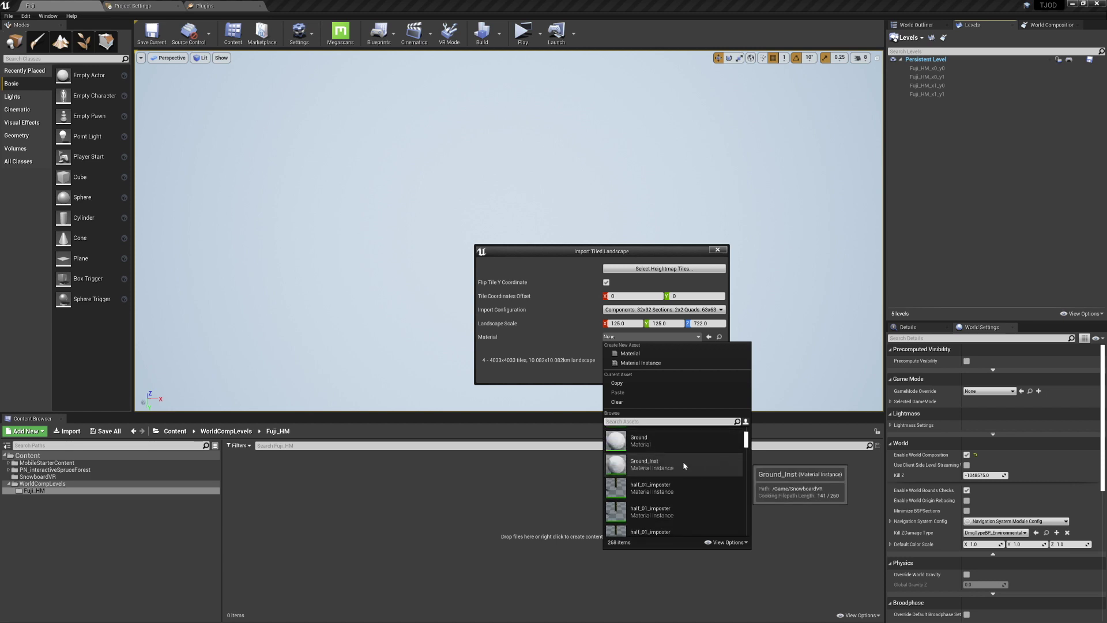
left_click(683, 465)
left_click(671, 369)
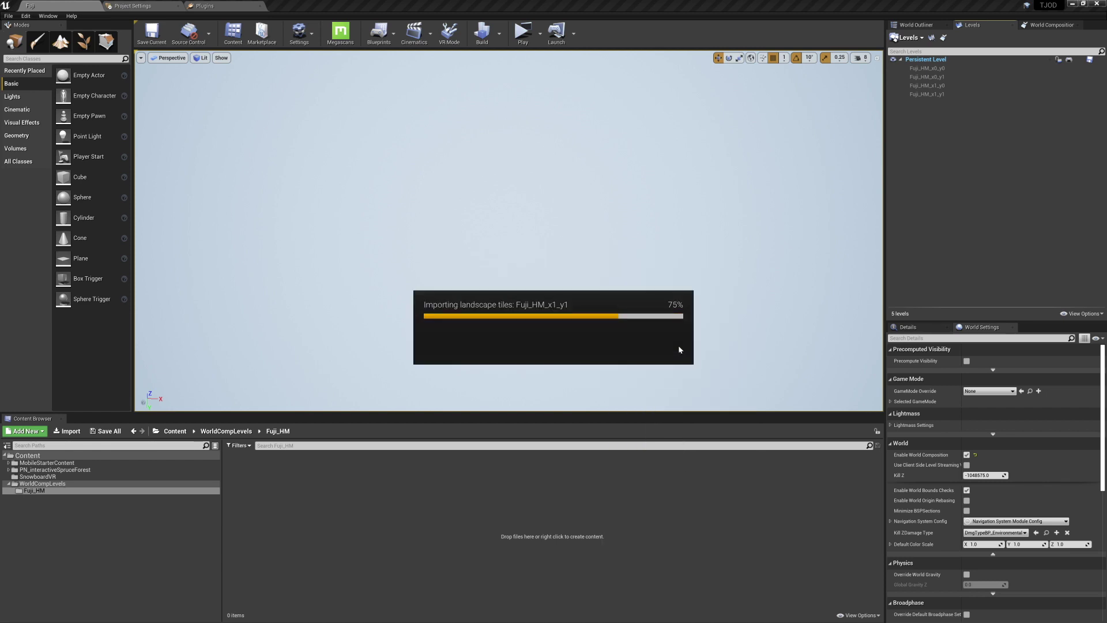
Show the WorldCompLevels folder, and load the four tile levels Fuji_HM_x0_y0, Fuji_HM_x0_y1, Fuji_HM_x1_y0 and Fuji_HM_x1_y1.
left_click(43, 484)
double_click(929, 69)
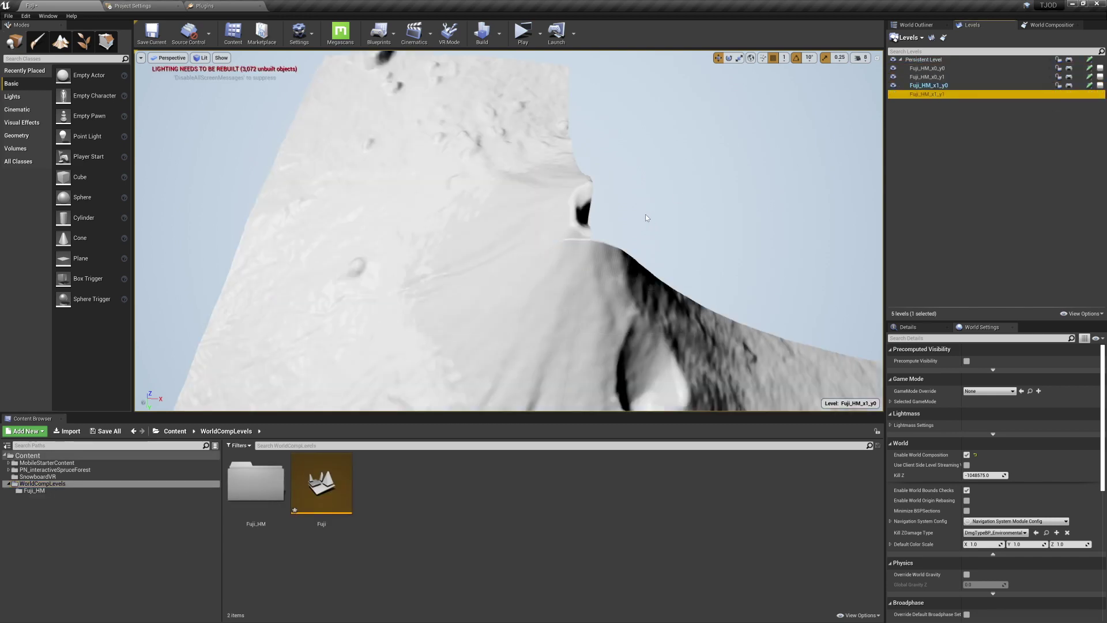
key("w")
right_click_drag(659, 214, 773, 240)
key("s")
key("w")
key("s")
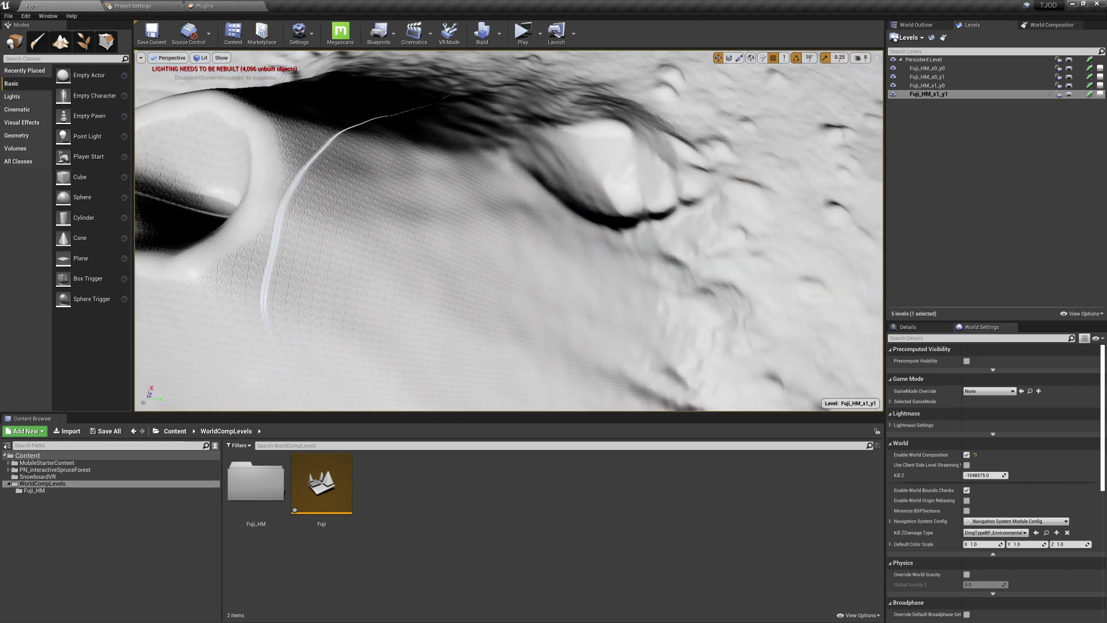
In landscape sculpting, smooth the seam between neighbouring tiles beside the summit crater with the Smooth tool.
key("shift+3")
left_click_drag(295, 187, 309, 157)
right_click_drag(184, 219, 187, 220)
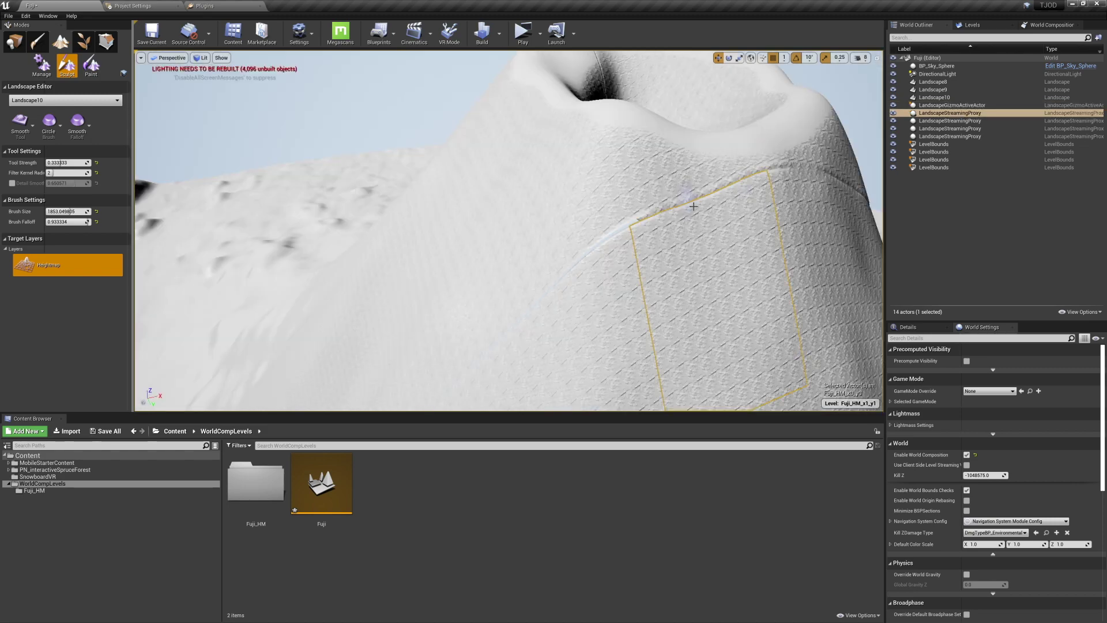